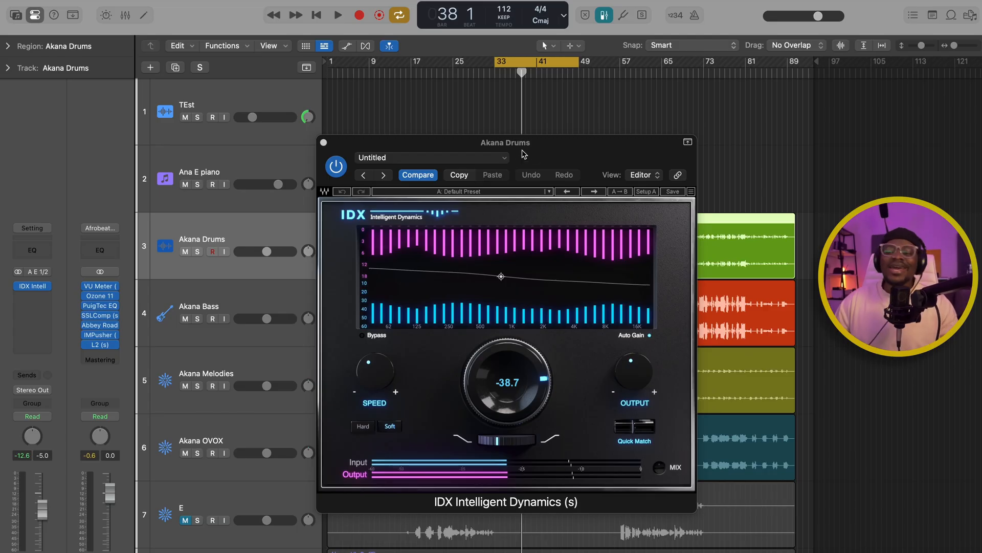
Solo the Akana Drums track and compare its playback with the IDX Intelligent Dynamics plug-in bypassed and enabled.
left_click_drag(520, 143, 499, 129)
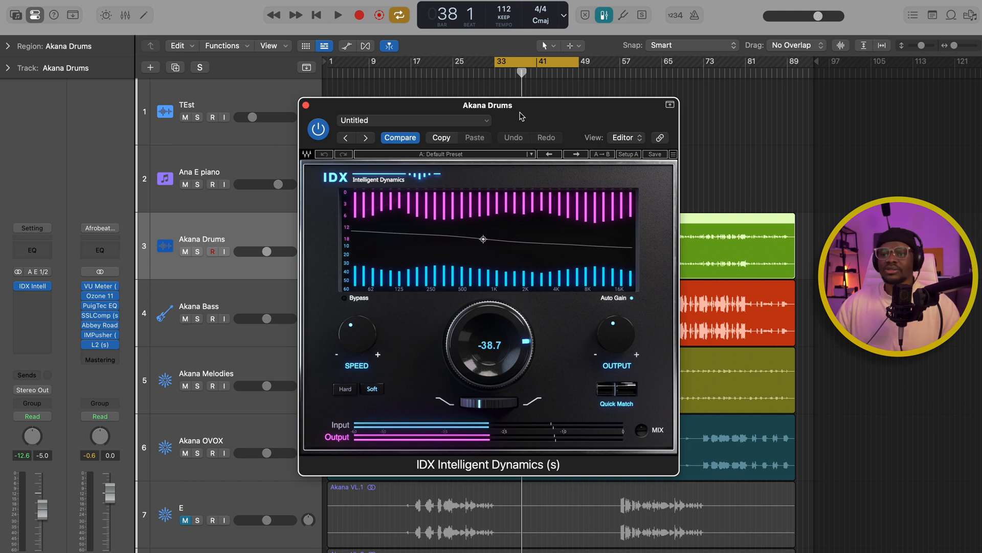
left_click(197, 251)
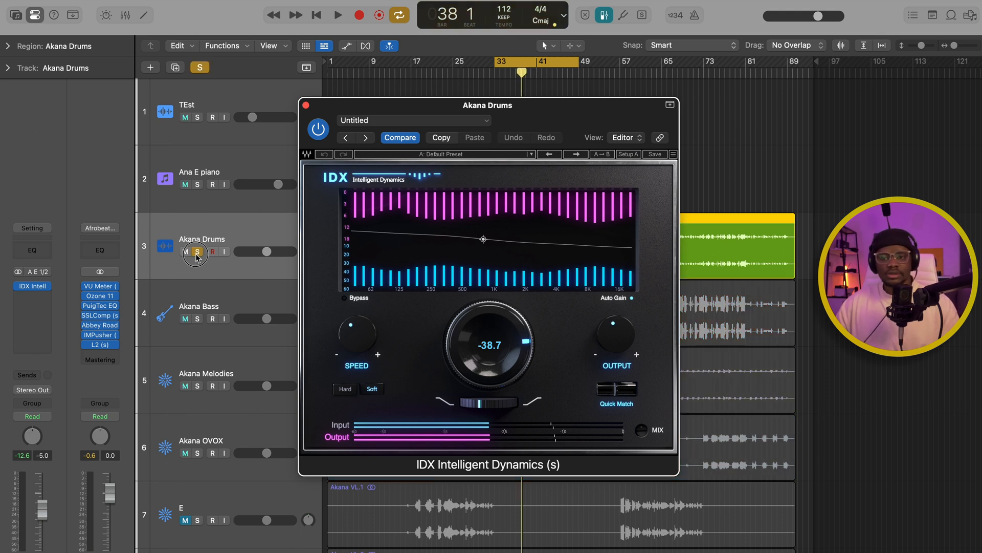
left_click(319, 129)
key("space")
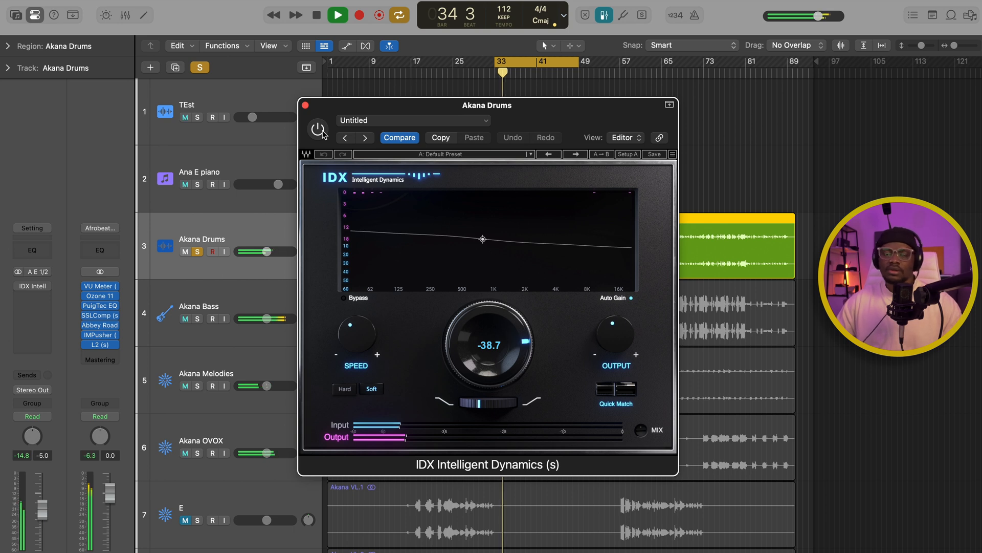
key("space")
left_click(322, 134)
key("space")
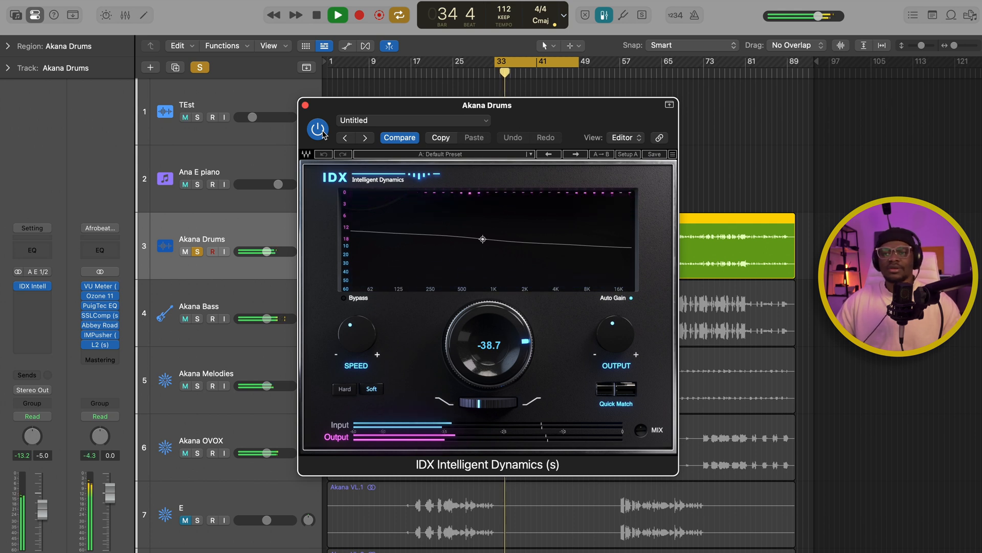
key("space")
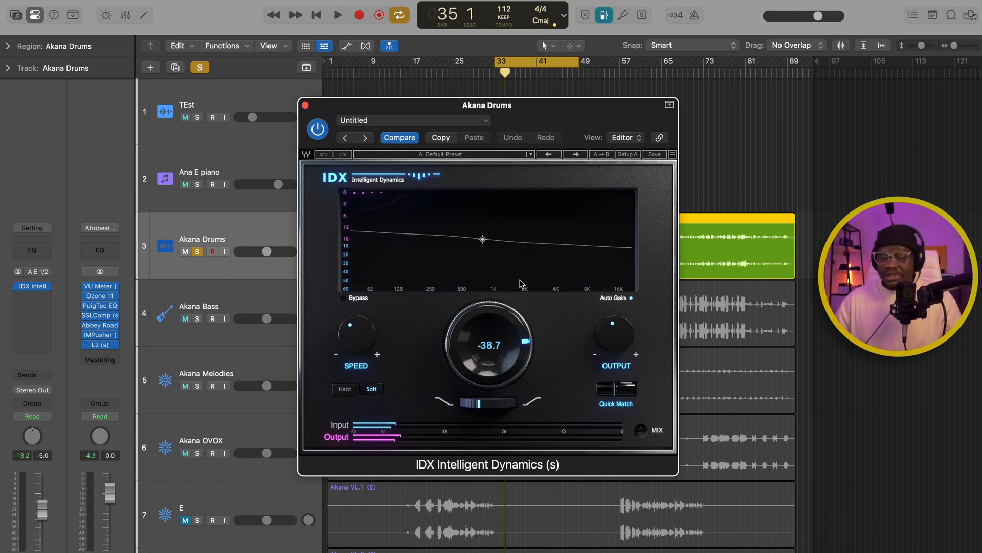
Audition the drums with the IDX Speed at 1 and at 400, and choose the Soft mode.
left_click_drag(534, 118, 546, 82)
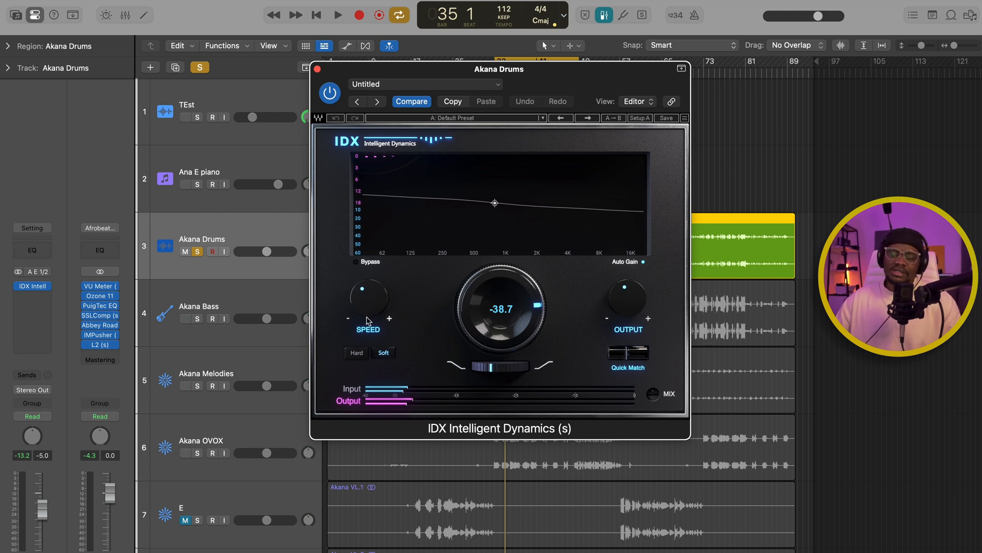
left_click_drag(369, 311, 373, 301)
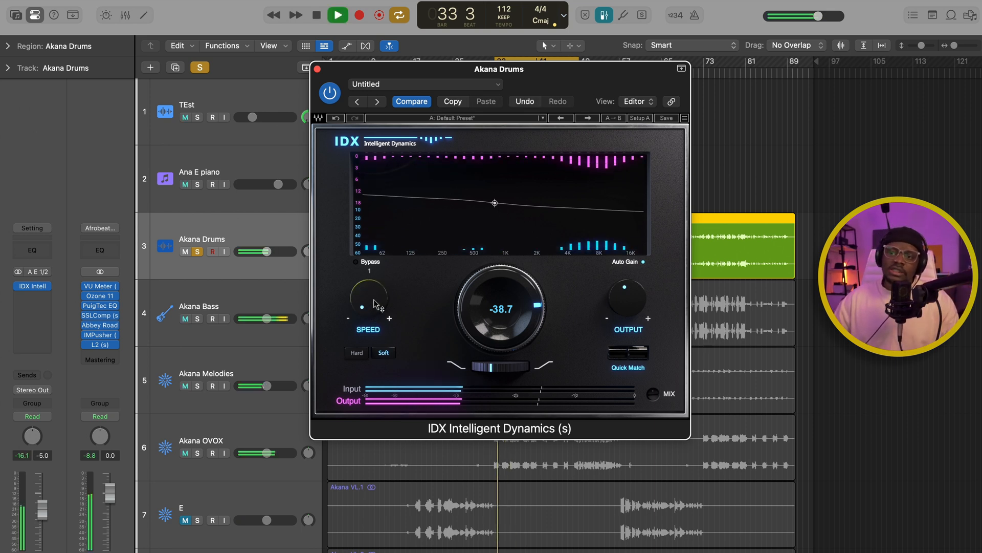
mouse_move(367, 312)
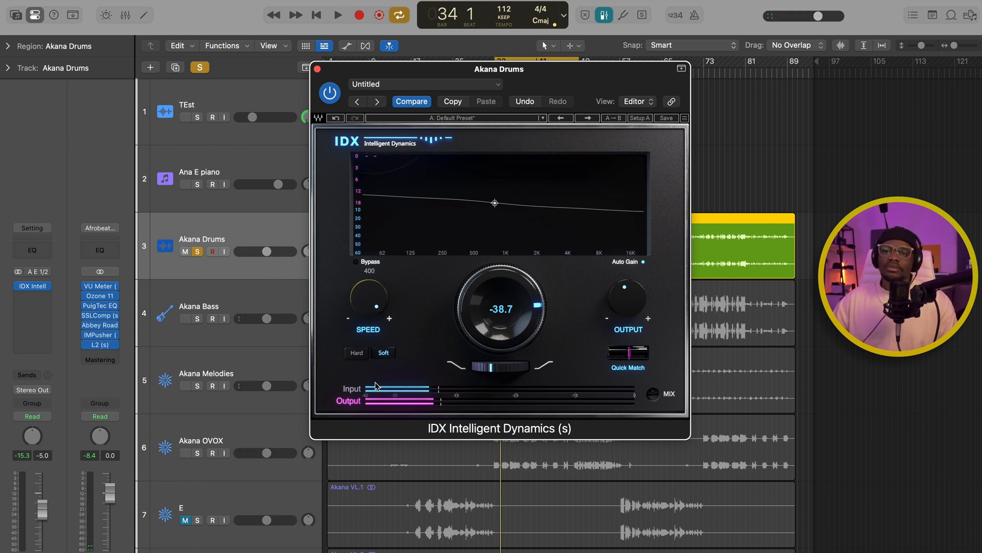
key("space")
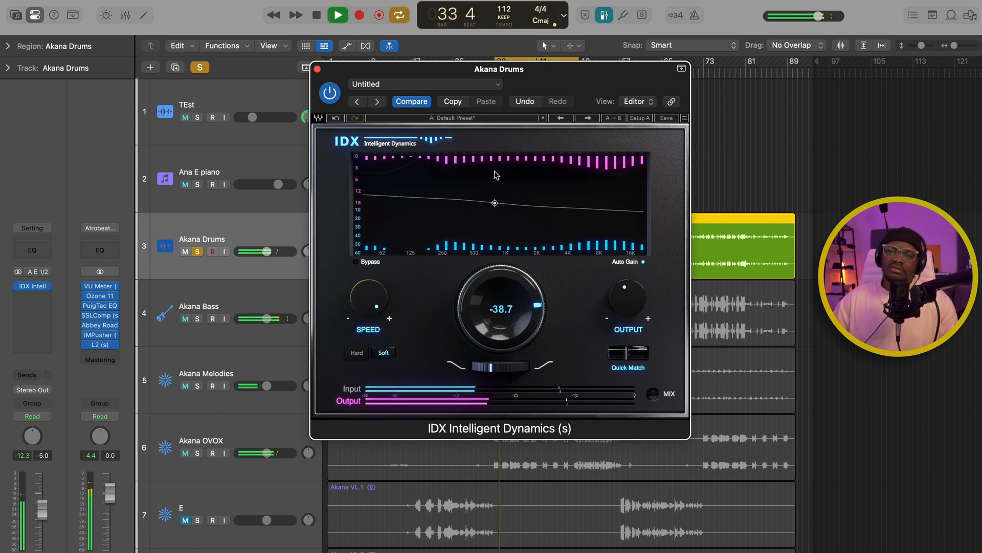
key("space")
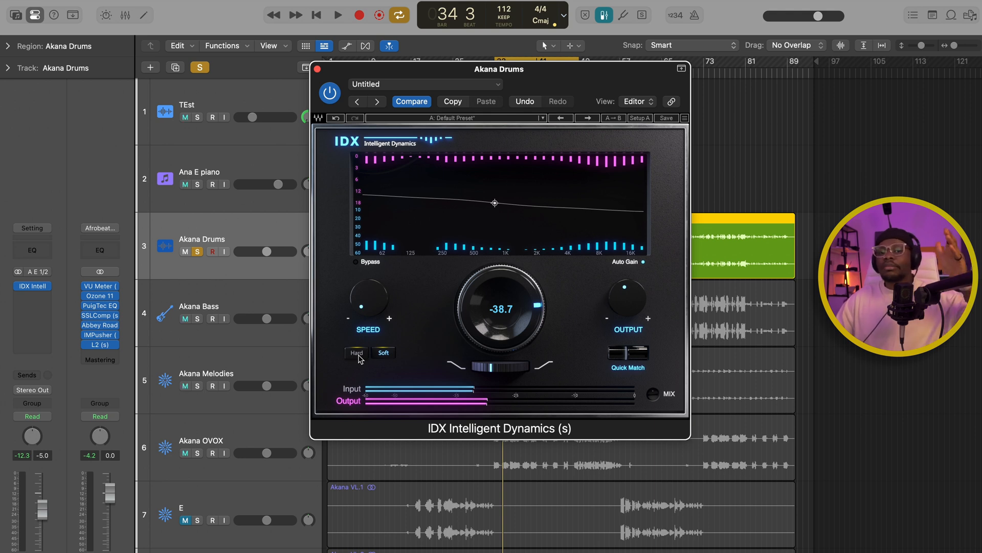
left_click(357, 354)
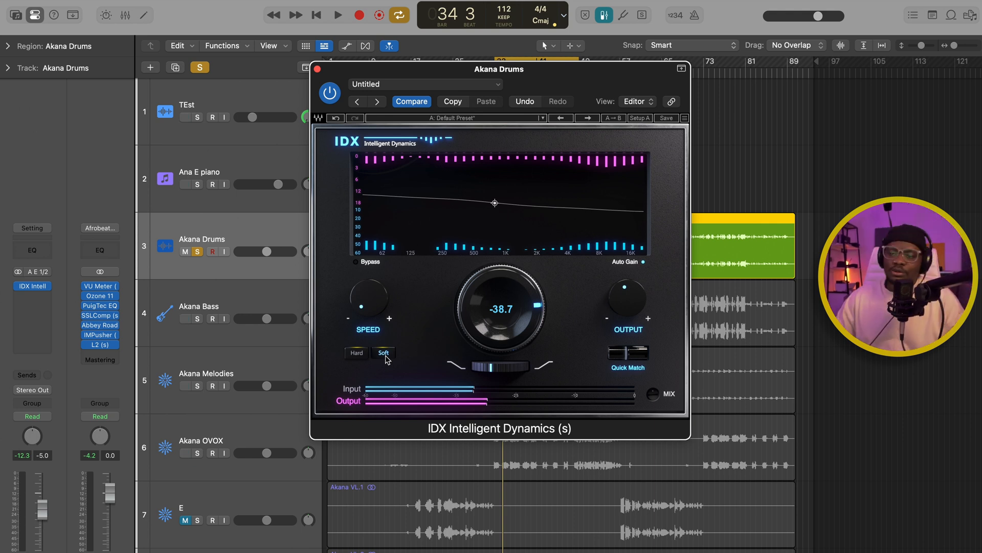
left_click(381, 355)
Try the main dynamics knob at -12.2, set it to 0.0 and audition the drums.
left_click_drag(495, 304, 495, 289)
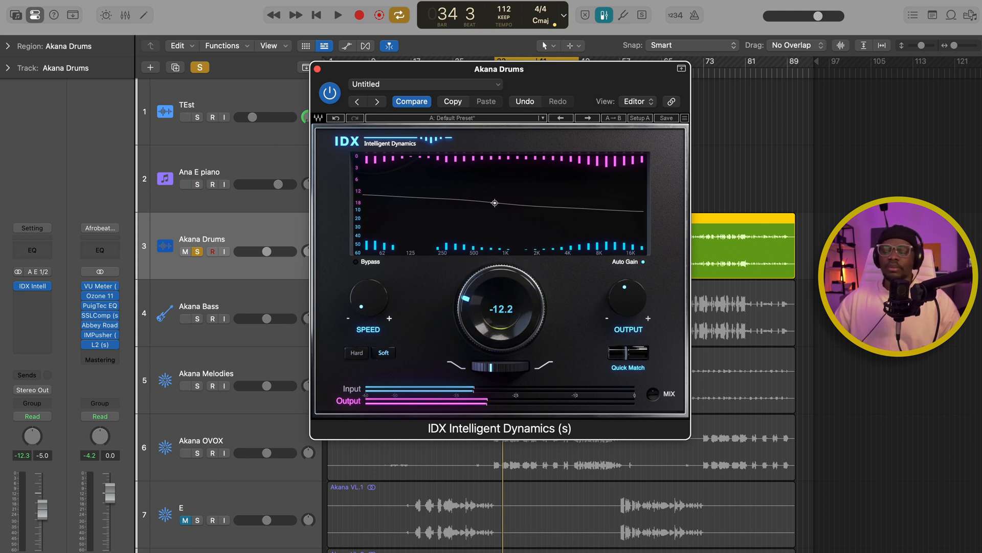
left_click(506, 317, "alt")
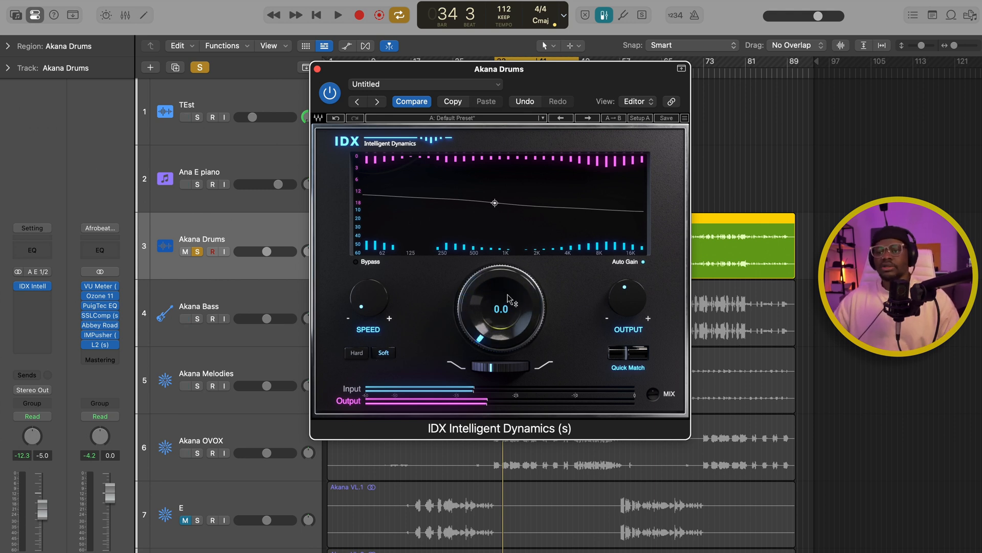
key("space")
key("space")
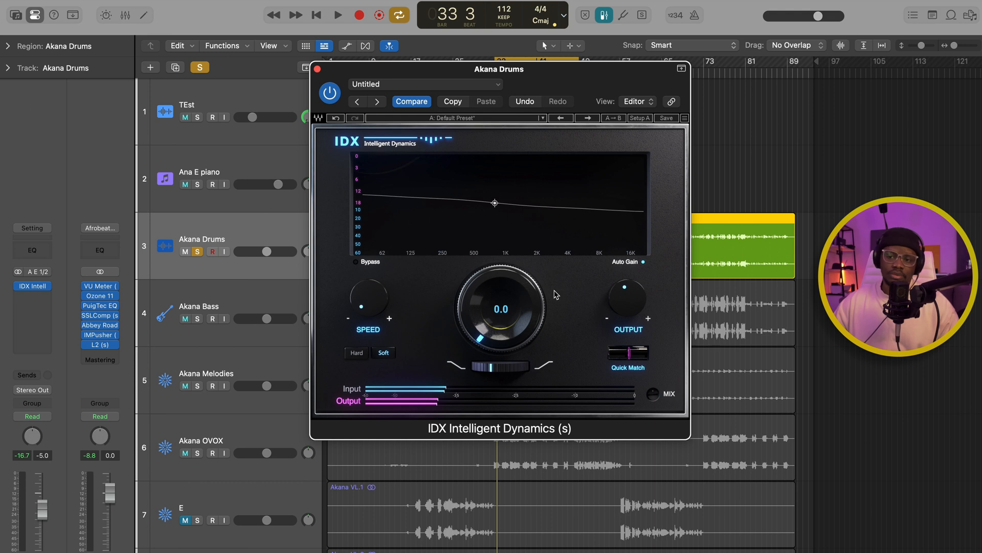
key("space")
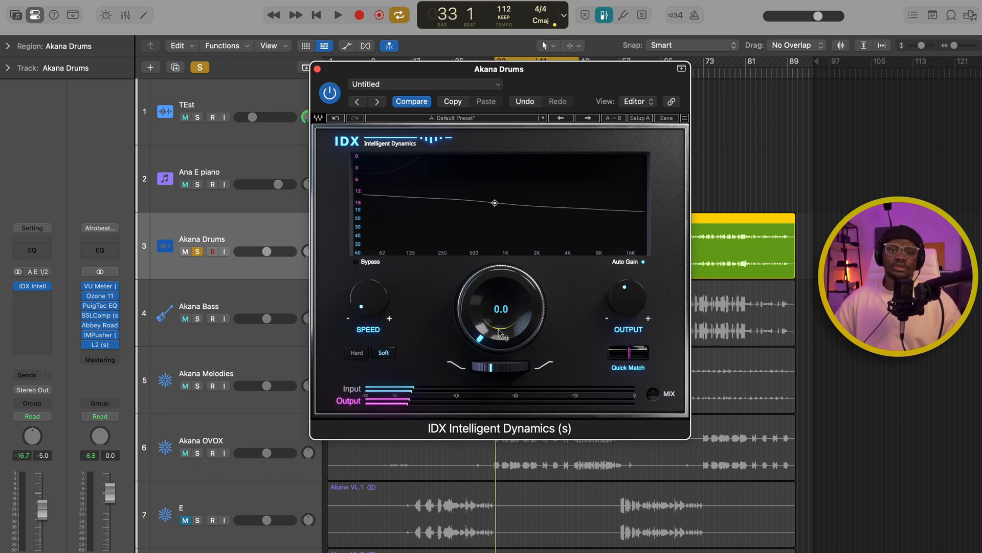
Play the drums while raising the main dynamics knob to -16.6, and audition them with it at -48.0.
key("space")
left_click_drag(499, 330, 499, 284)
key("space")
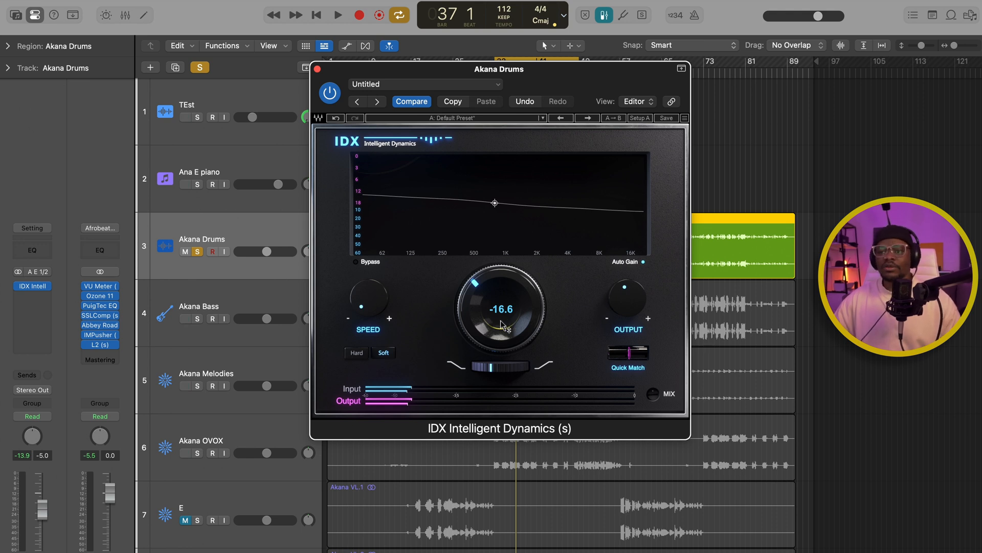
left_click_drag(501, 321, 500, 276)
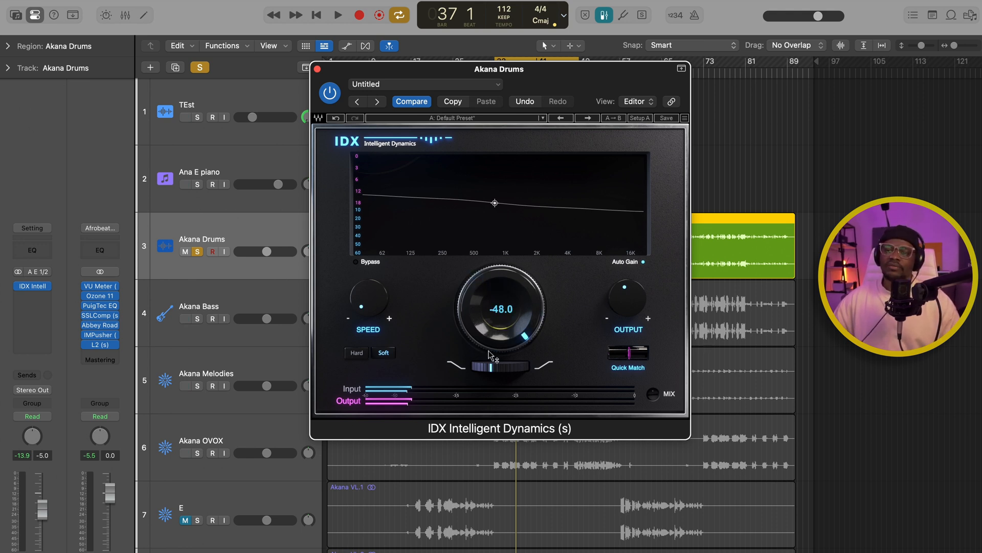
key("space")
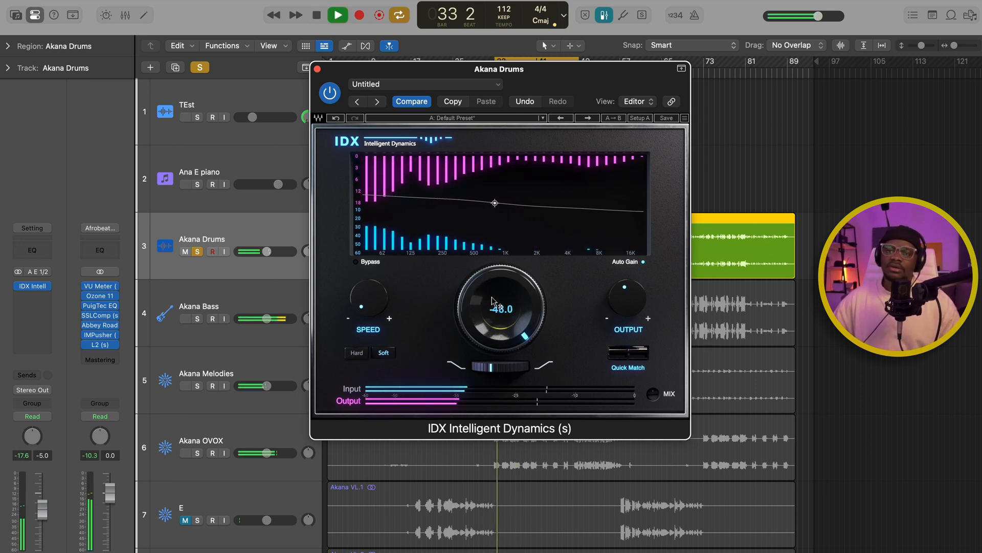
key("space")
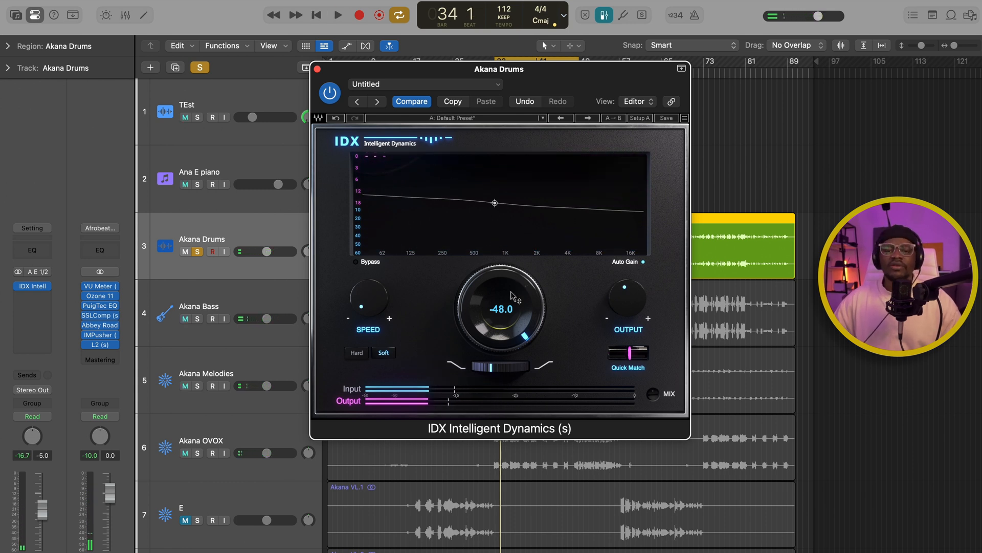
Reset the main dynamics knob to its default of -24.0 and audition the drums with the Output at 0.0.
left_click(513, 295, "alt")
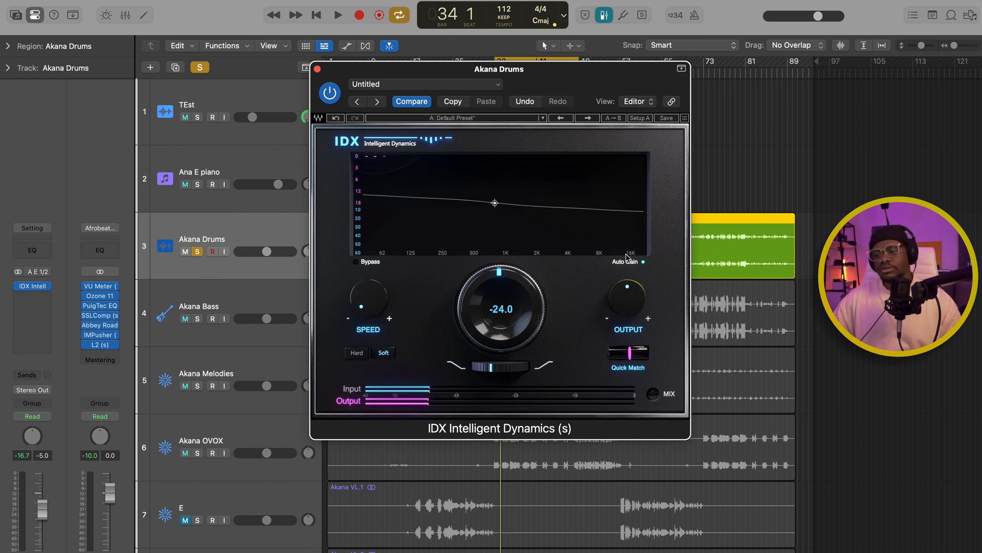
key("space")
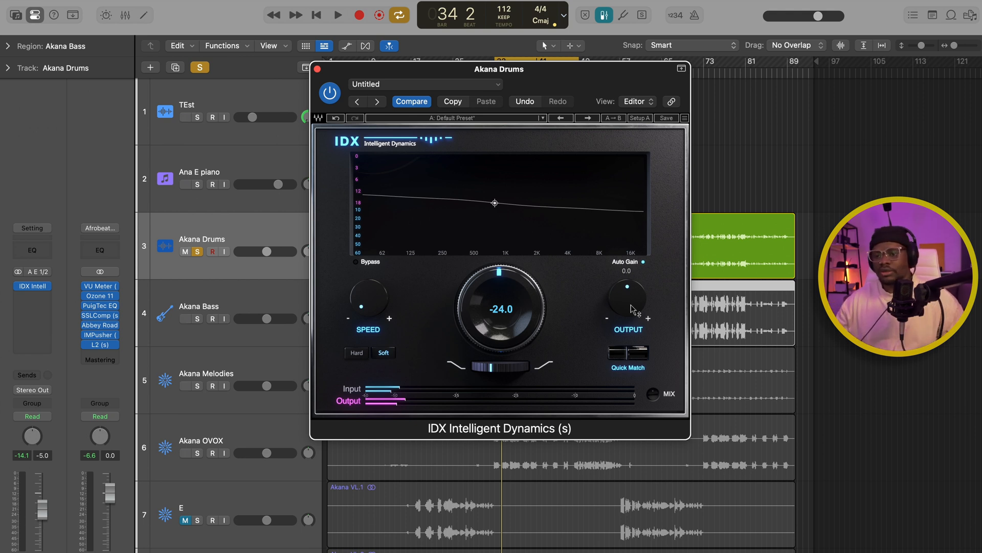
key("space")
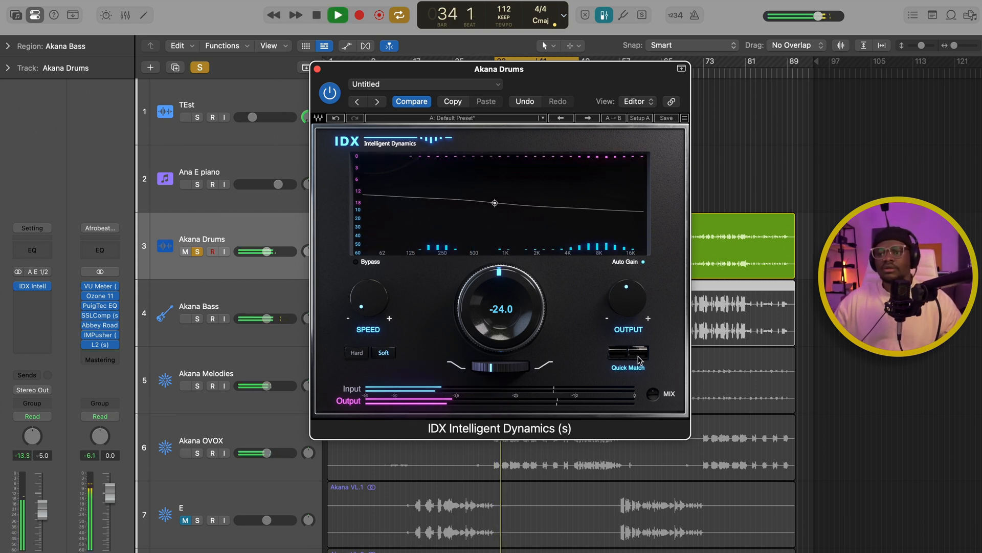
mouse_move(626, 285)
key("space")
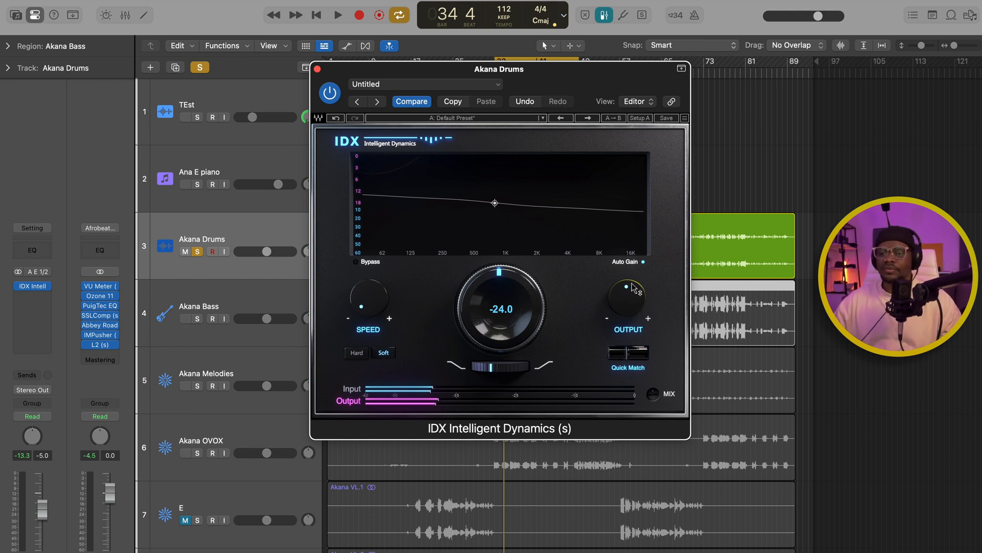
Load the Full Reset preset and shape the IDX curve into a low shelf at about 250 Hz, raised to the graph's upper edge.
left_click(561, 119)
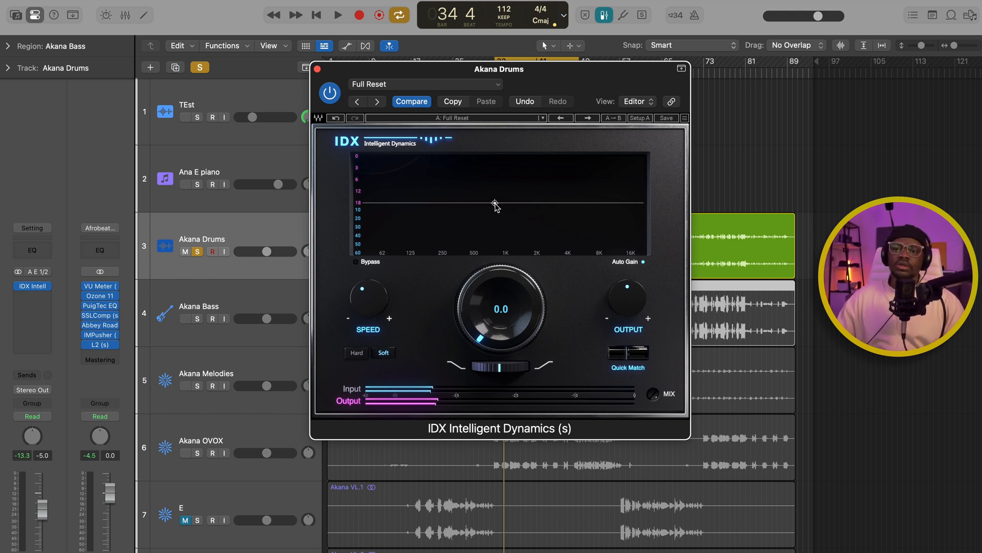
left_click_drag(495, 205, 489, 186)
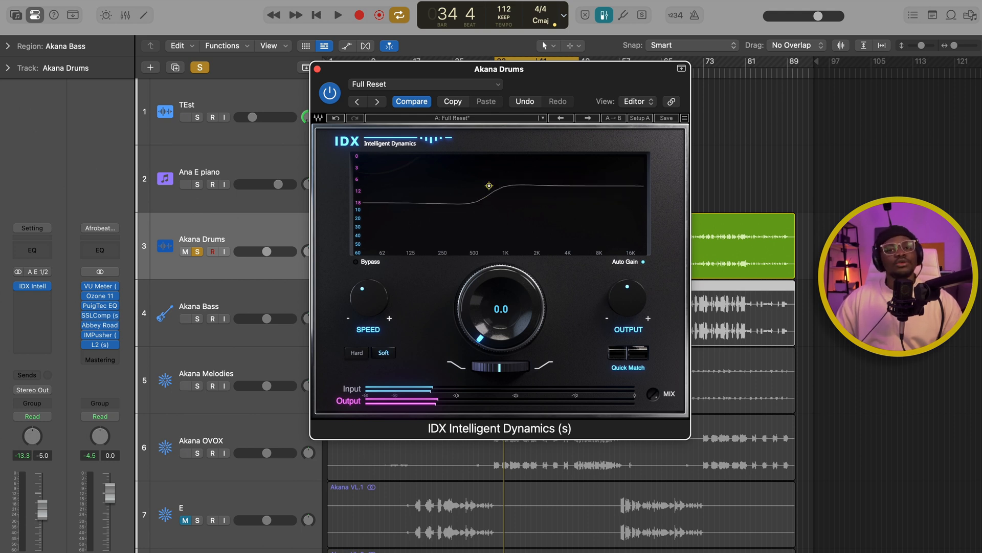
scroll(490, 187, "up", 2)
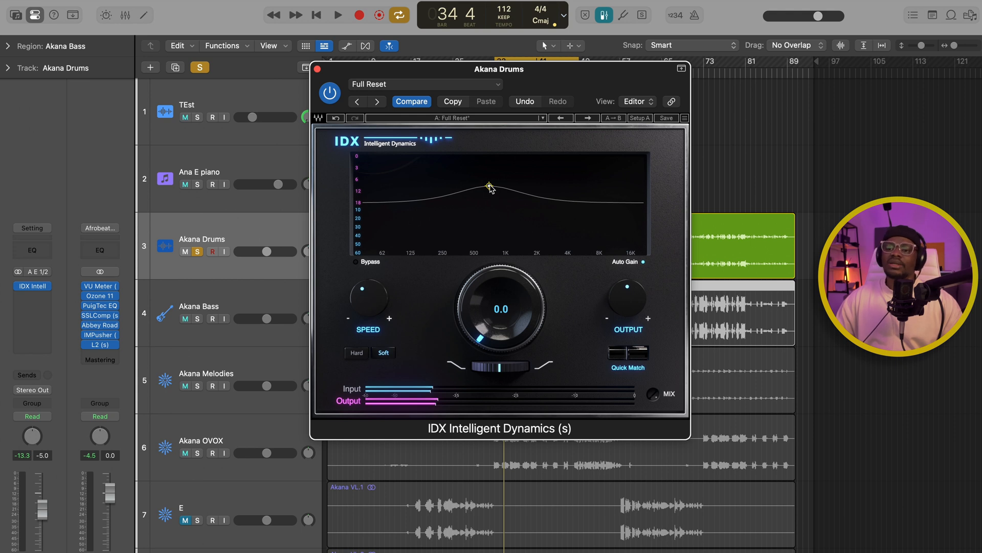
scroll(490, 187, "up", 2)
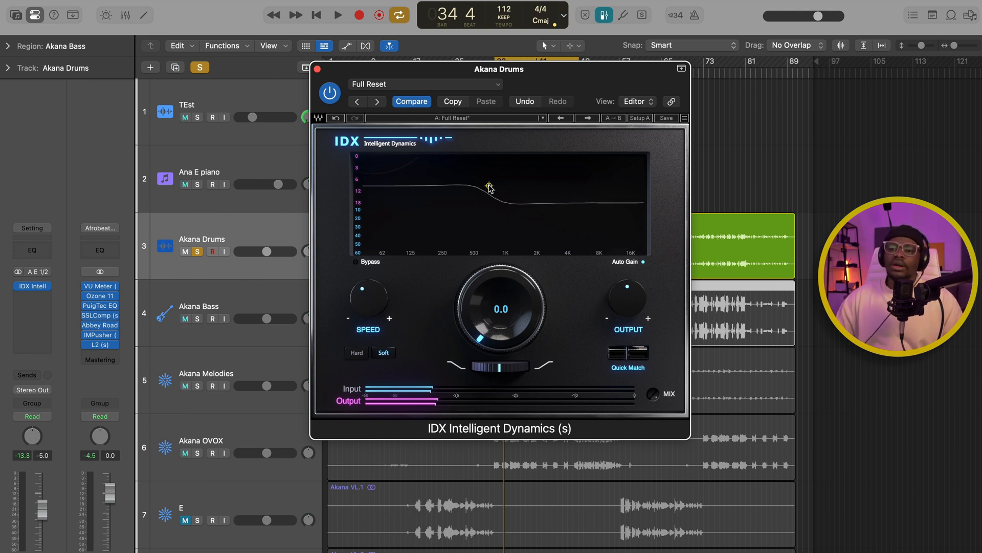
left_click_drag(489, 185, 445, 154)
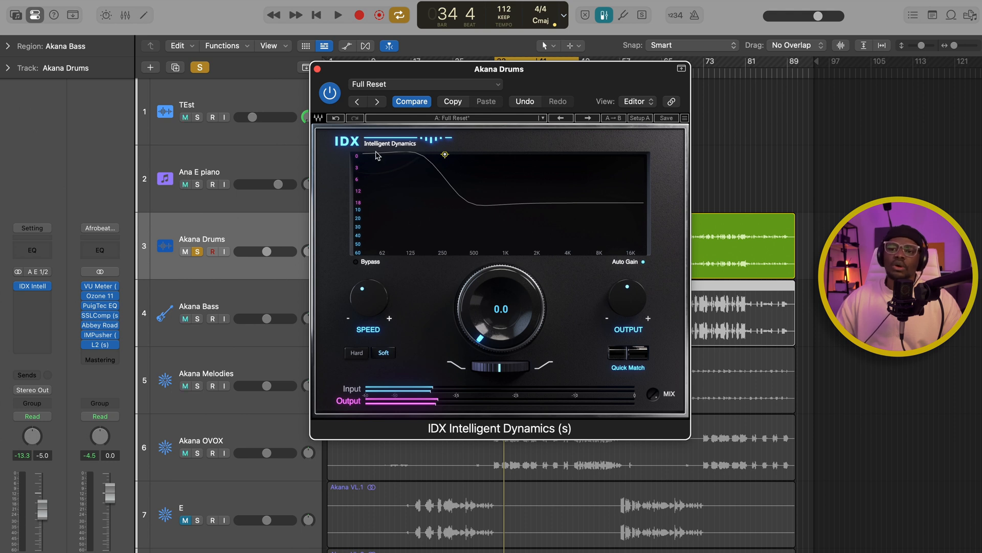
Play the drums while trying the main dynamics knob at -42.8, and settle it at -27.4.
key("space")
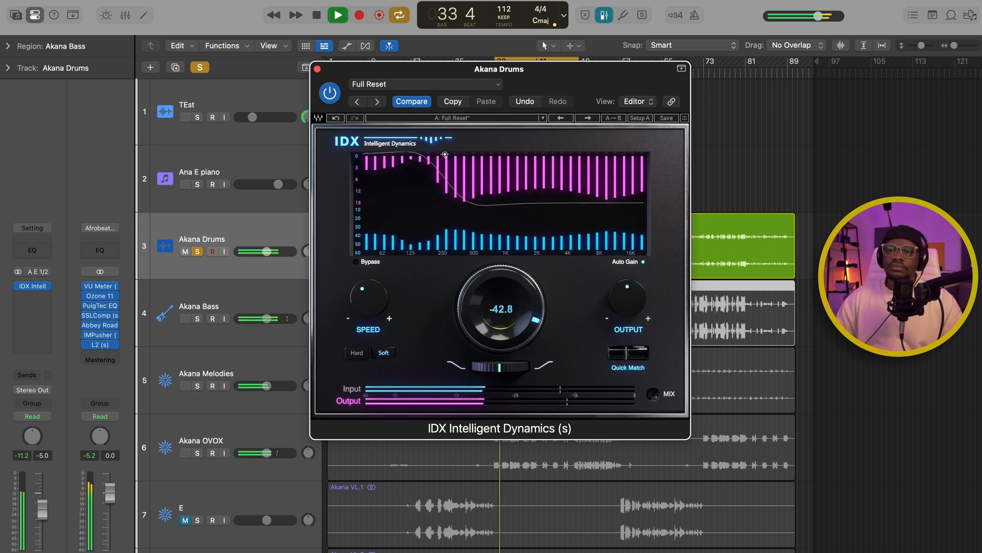
left_click_drag(505, 278, 505, 297)
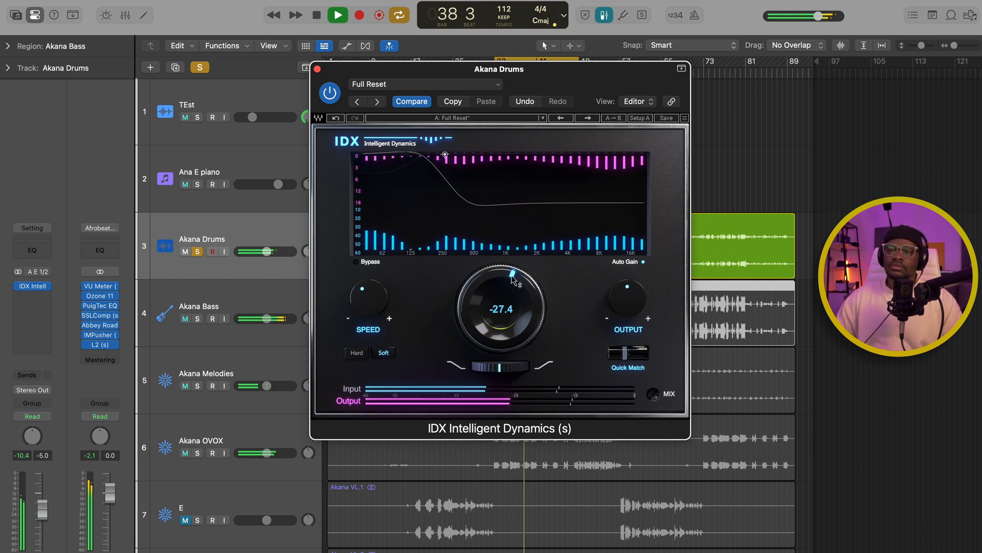
key("space")
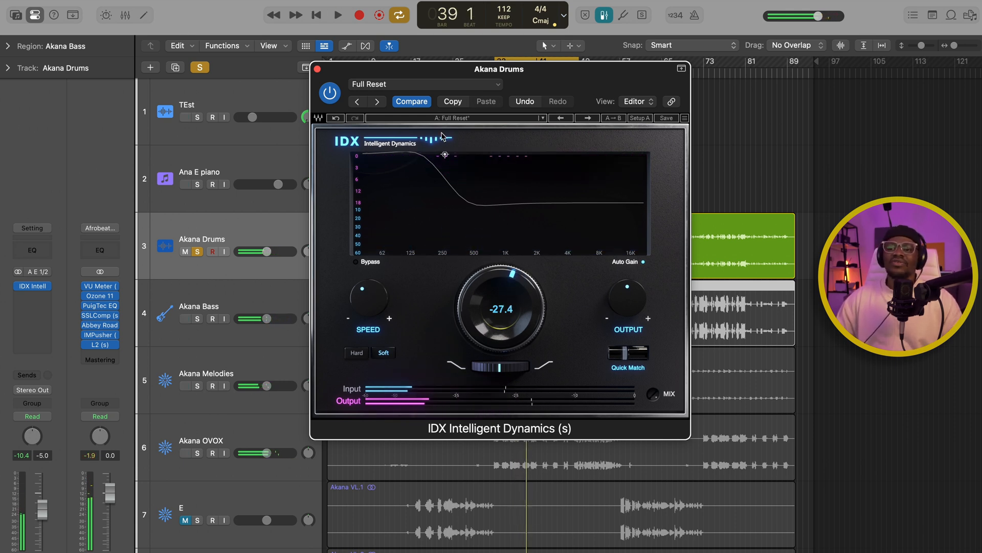
Compare the drums' playback with IDX bypassed and enabled at the new curve and dynamics setting.
left_click(330, 93)
key("space")
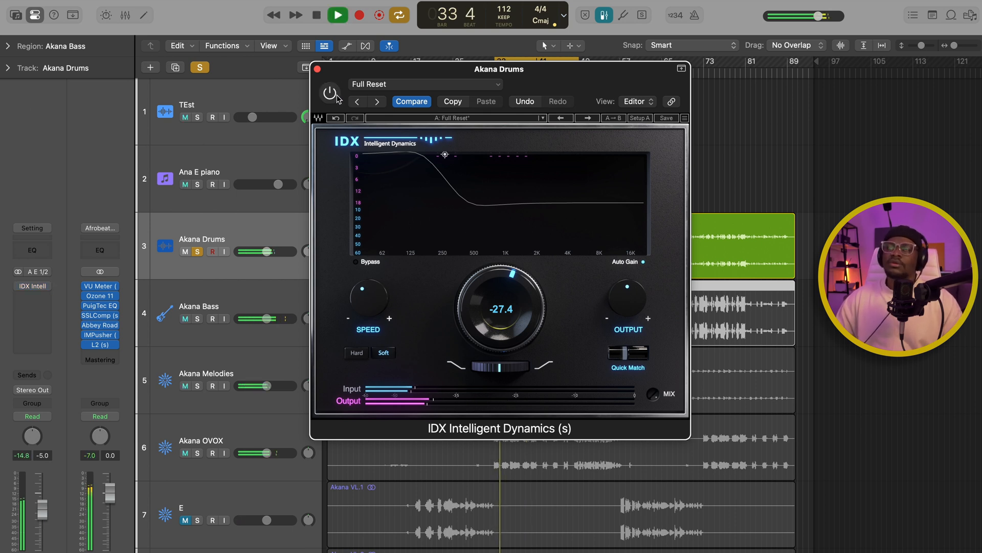
key("space")
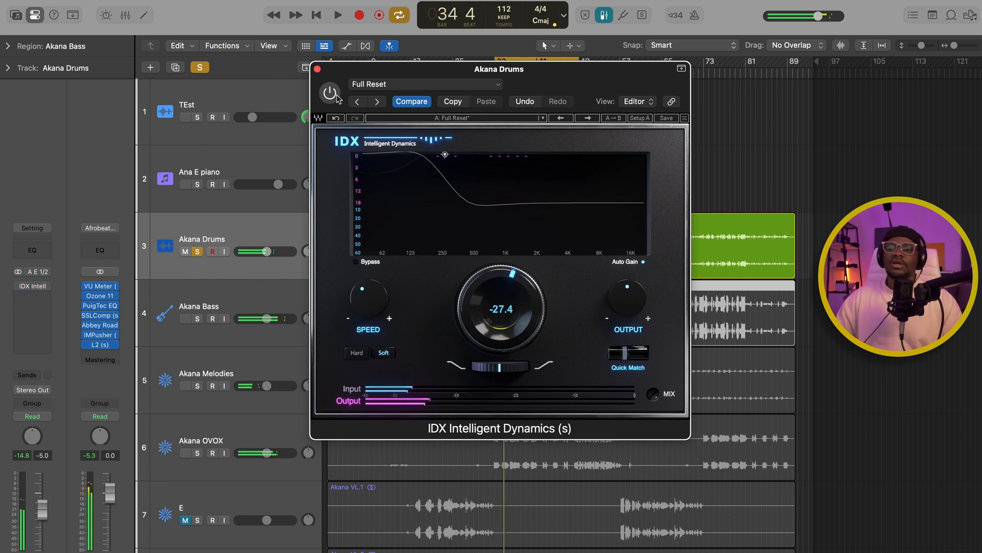
key("space")
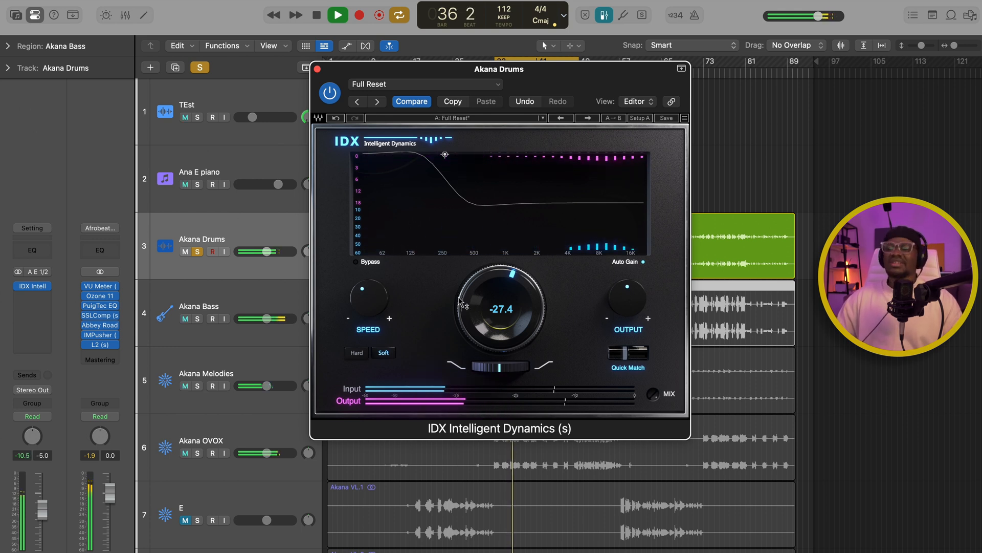
key("space")
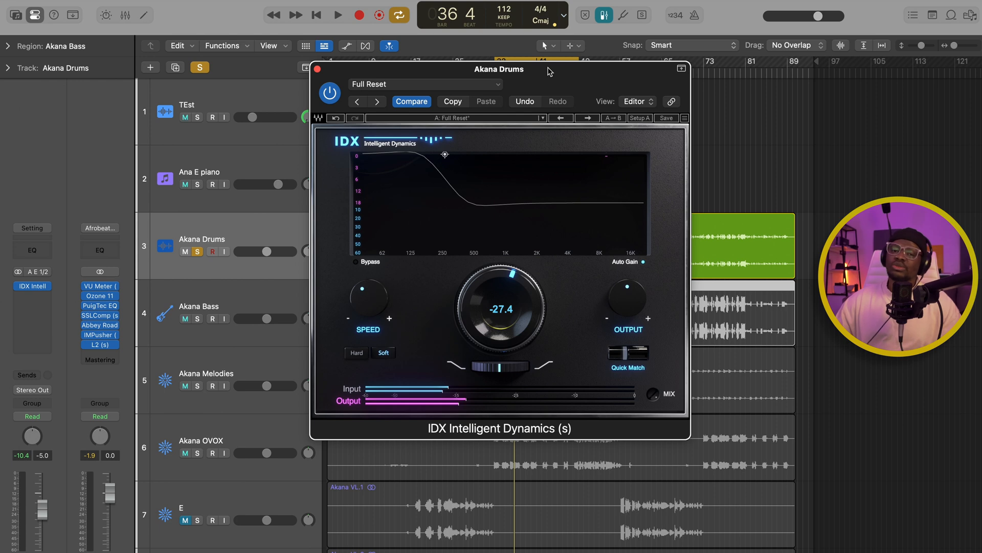
Try tilting the drums' IDX curve to 10.2 and return the tilt to its centre.
left_click_drag(536, 80, 537, 107)
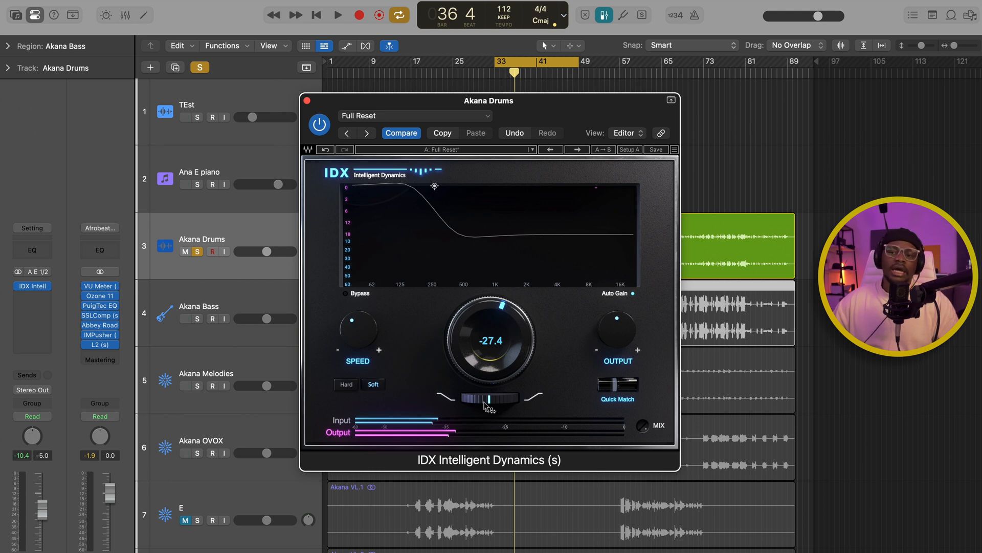
left_click_drag(486, 404, 512, 404)
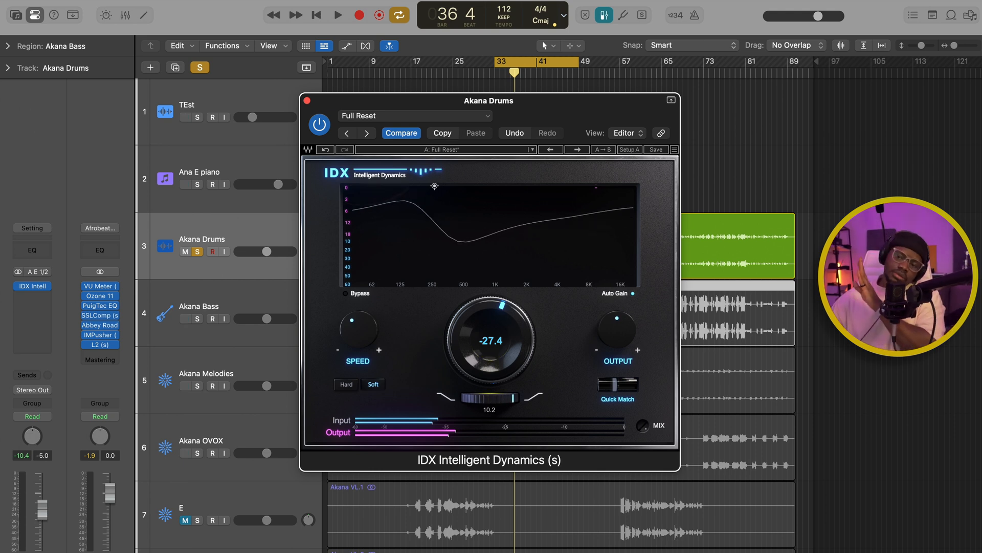
left_click_drag(512, 398, 485, 402)
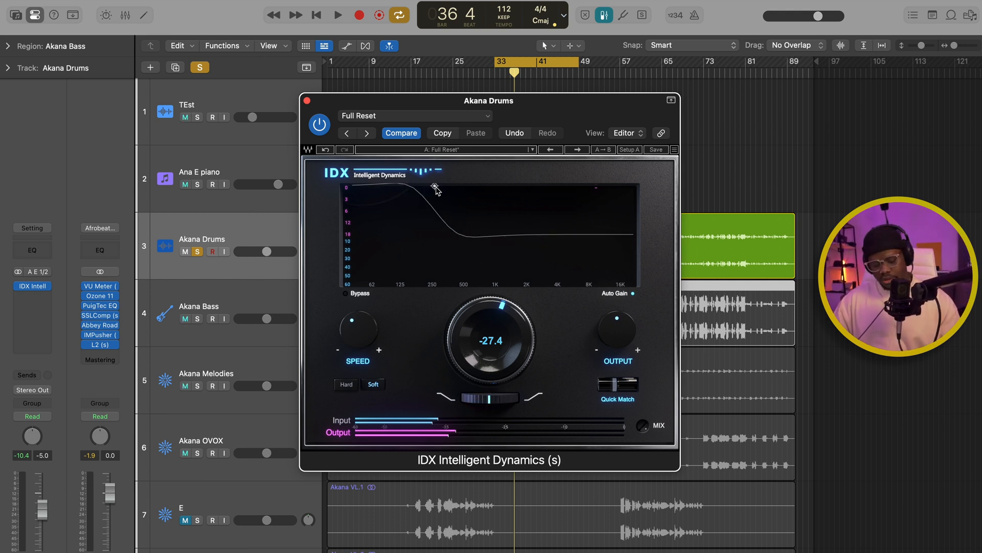
Flatten the drums' IDX curve and audition it while tilting the curve to -12.0 and back to centre.
left_click_drag(435, 186, 484, 234)
key("space")
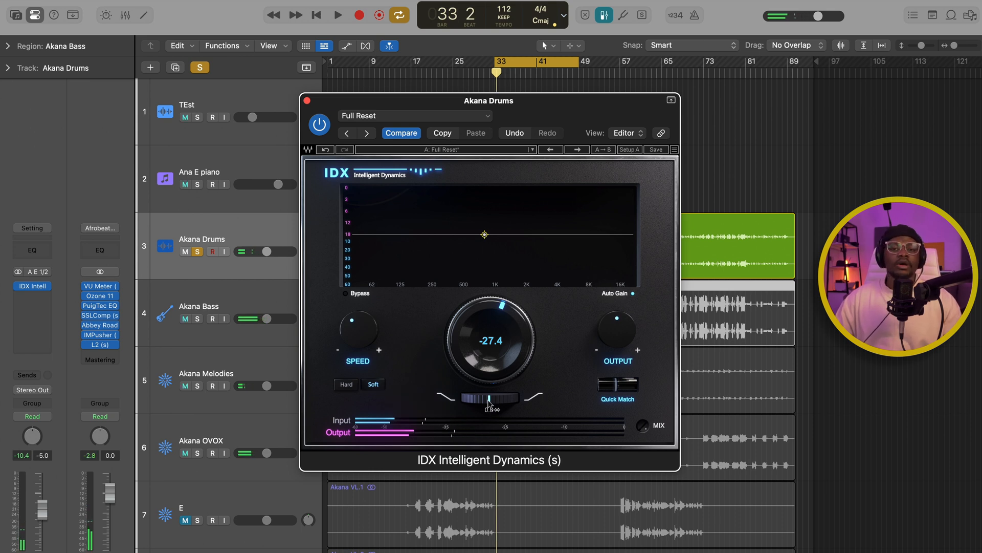
key("space")
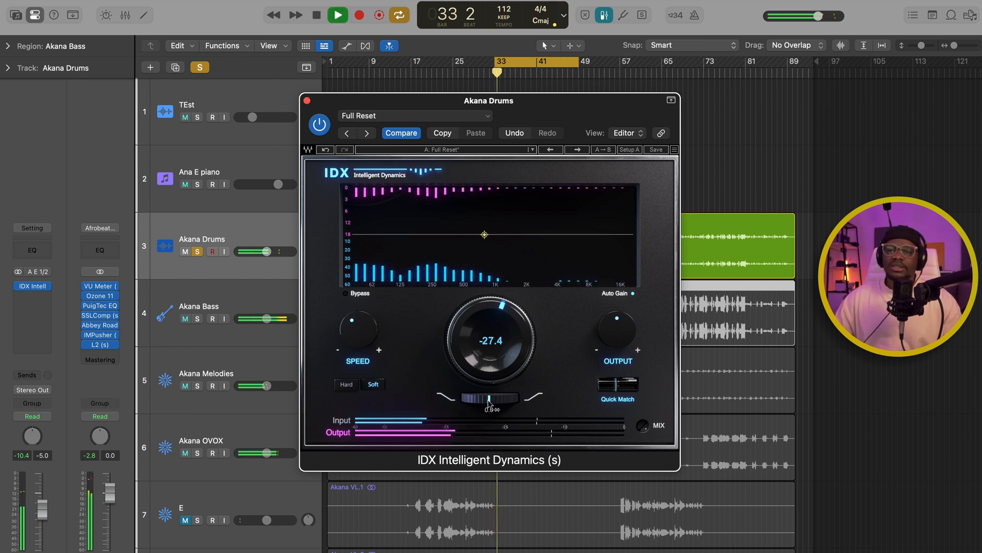
left_click_drag(489, 398, 455, 398)
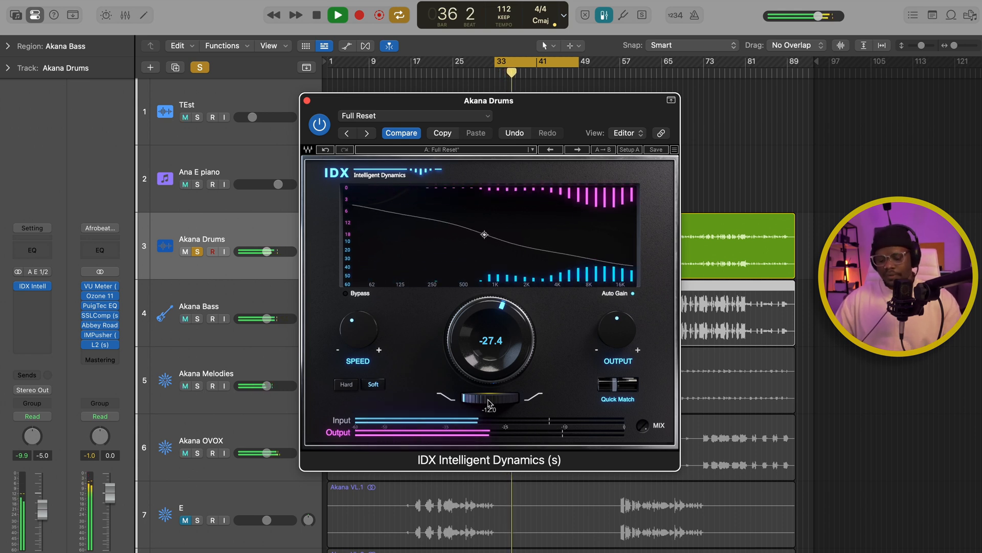
key("space")
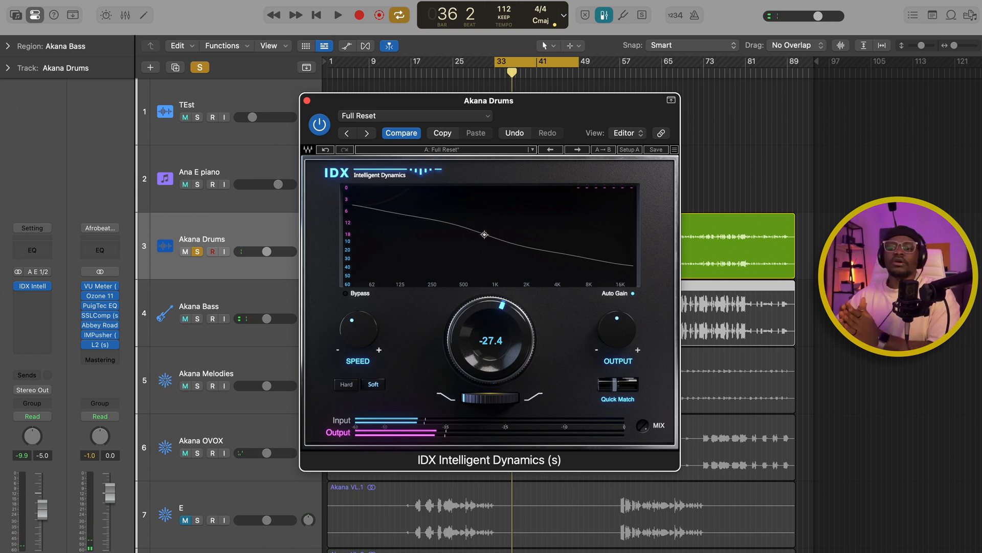
key("space")
left_click_drag(455, 398, 489, 401)
key("space")
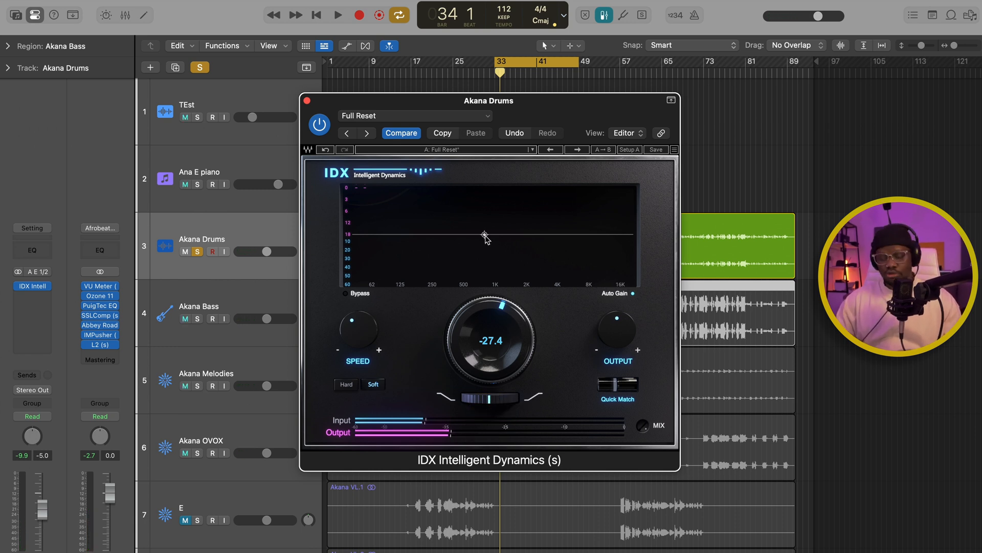
Shape the drums' IDX curve into a raised low shelf at about 200 Hz and set the main dynamics knob to -26.3 during playback.
left_click_drag(363, 234, 424, 195)
key("space")
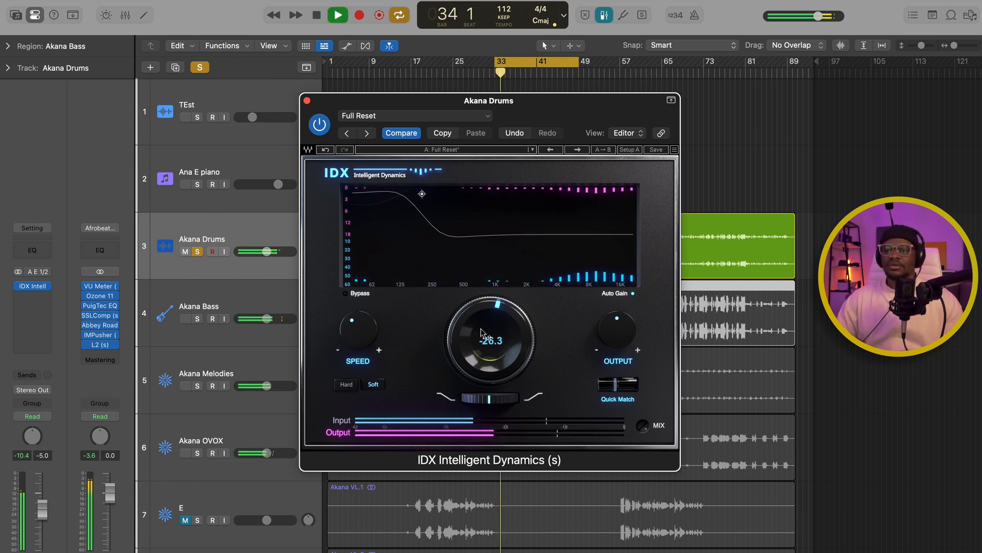
key("space")
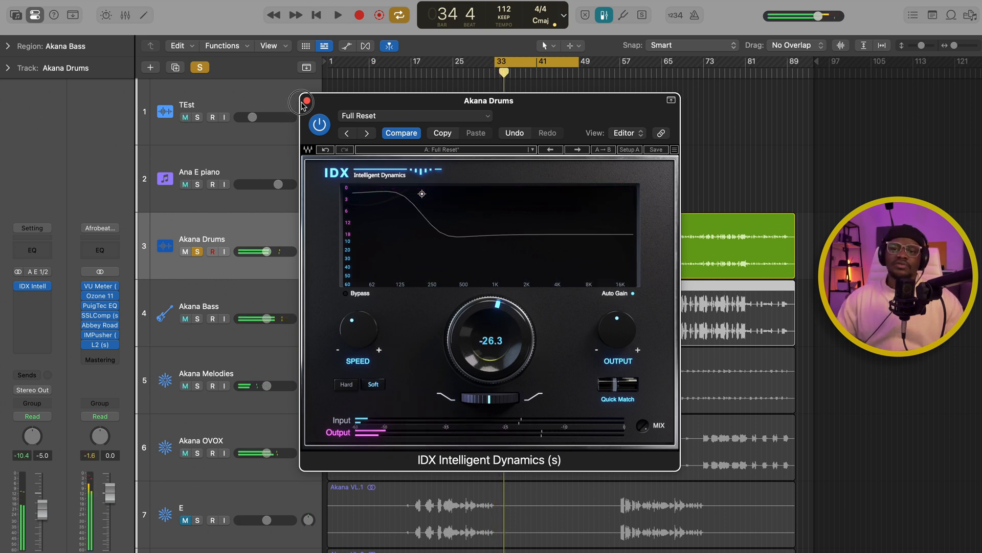
Unsolo the Akana Drums track and insert a stereo IDX Intelligent Dynamics on the Akana Bass track while the mix plays.
left_click(307, 101)
left_click(199, 252)
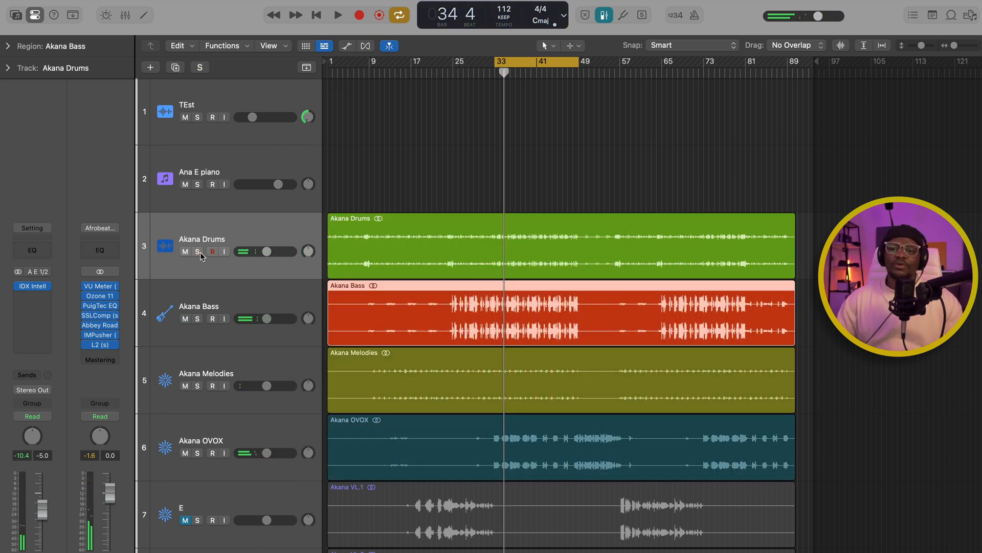
left_click(258, 287)
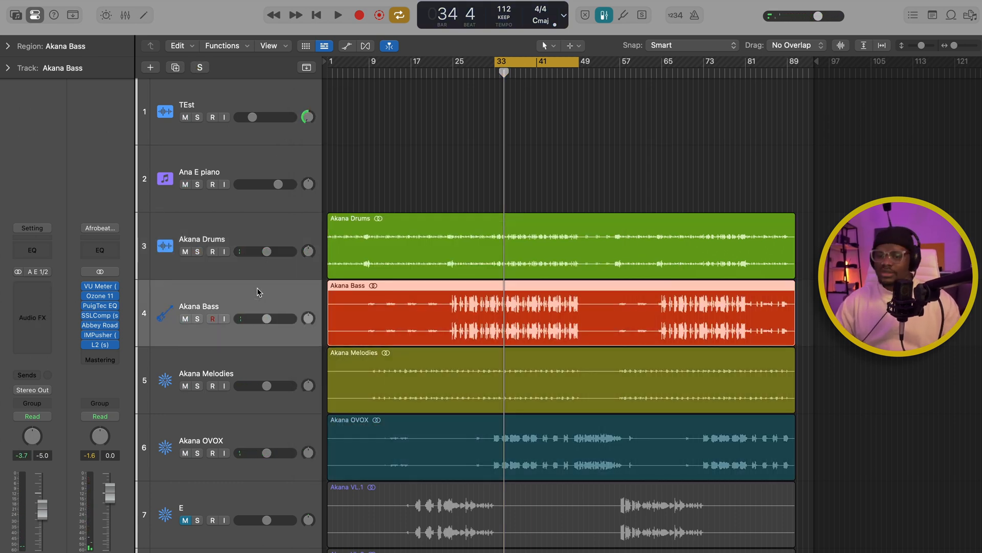
key("space")
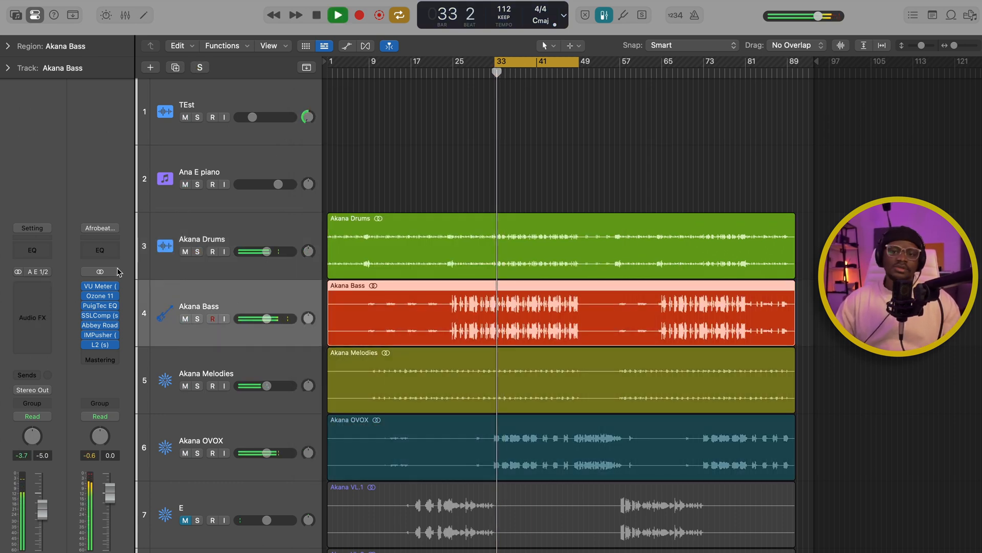
left_click(32, 289)
mouse_move(59, 332)
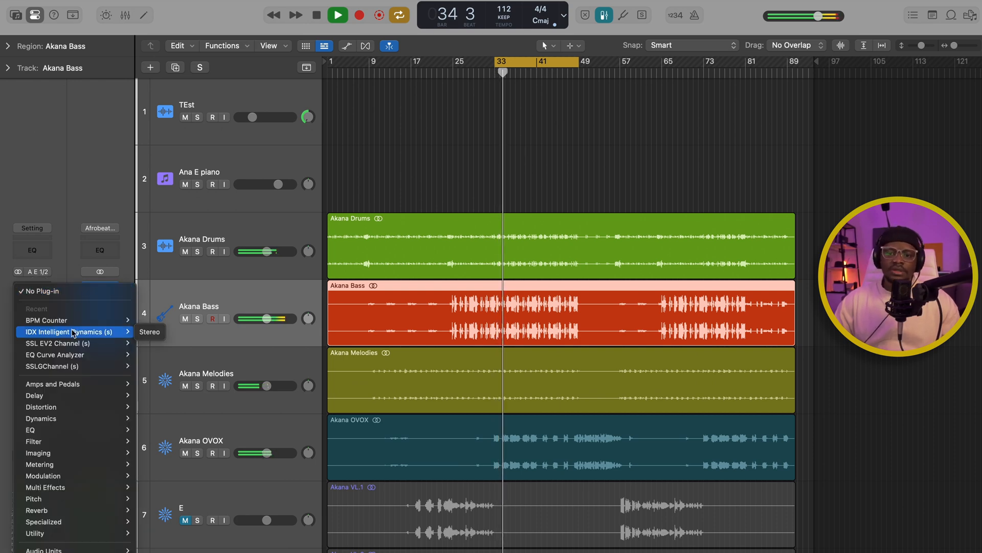
left_click(149, 333)
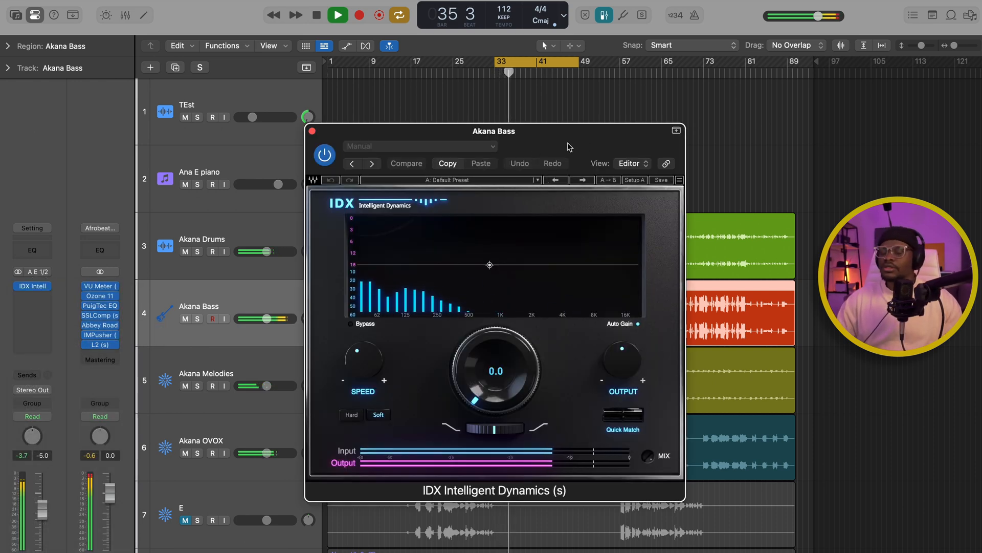
With Akana Bass soloed, raise a low shelf at about 180 Hz on its IDX curve and set the main dynamics knob to -15.2.
left_click_drag(545, 136, 673, 165)
key("s")
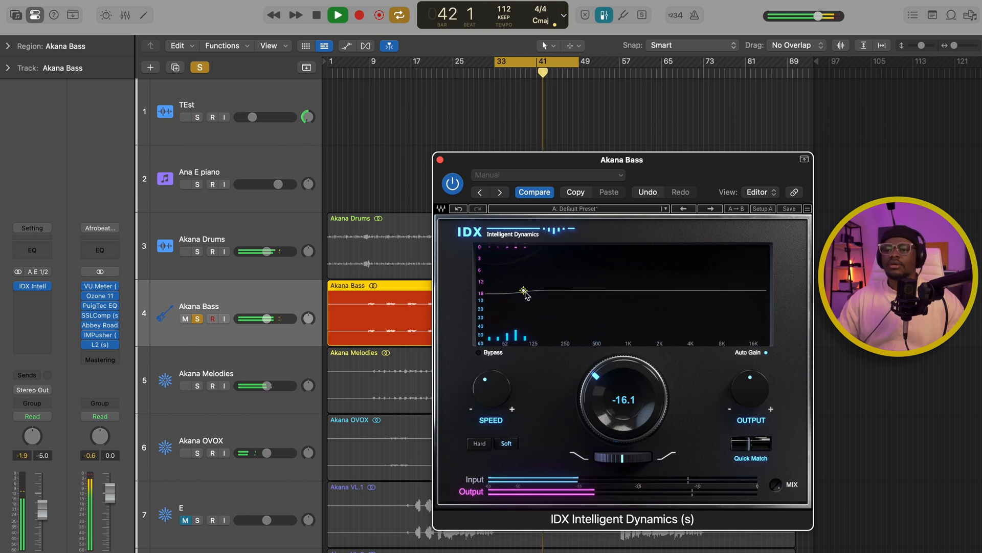
left_click_drag(526, 294, 538, 259)
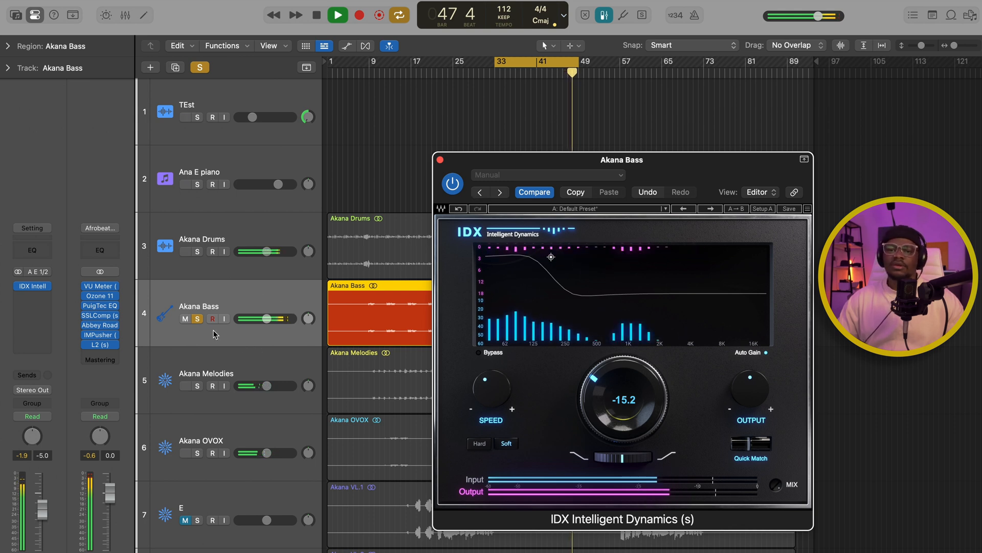
key("s")
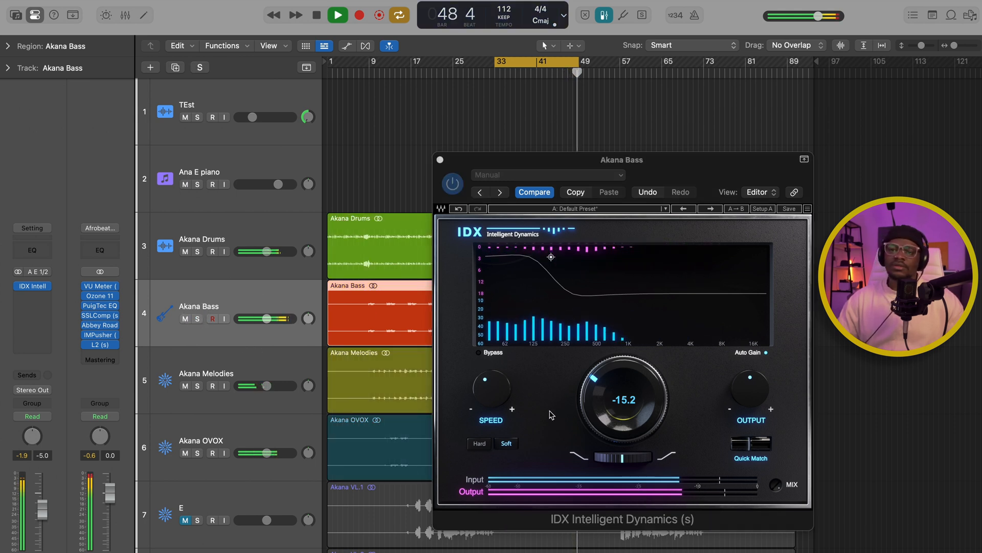
Compare the full mix with the bass's IDX bypassed and enabled, and close its window.
left_click(452, 184)
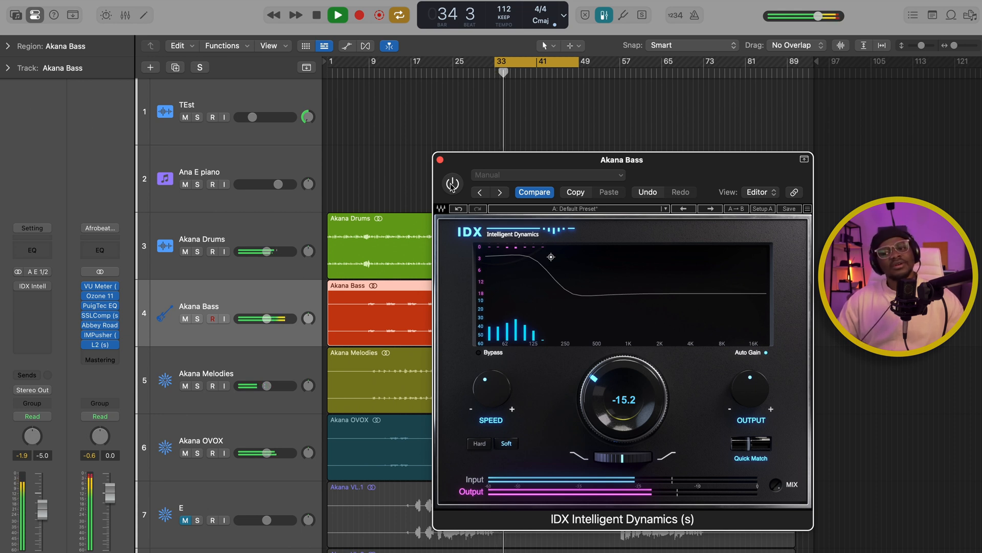
left_click(452, 185)
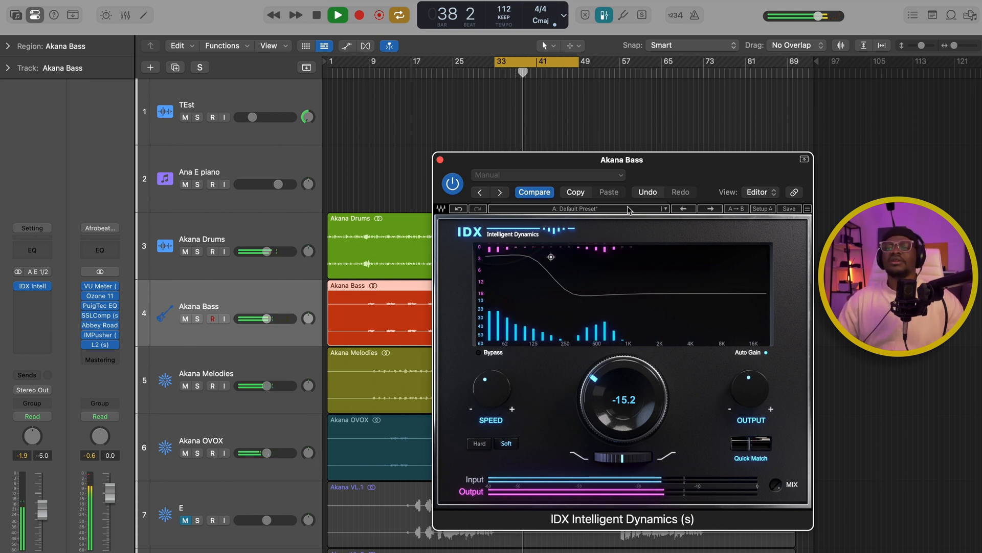
left_click_drag(650, 160, 549, 132)
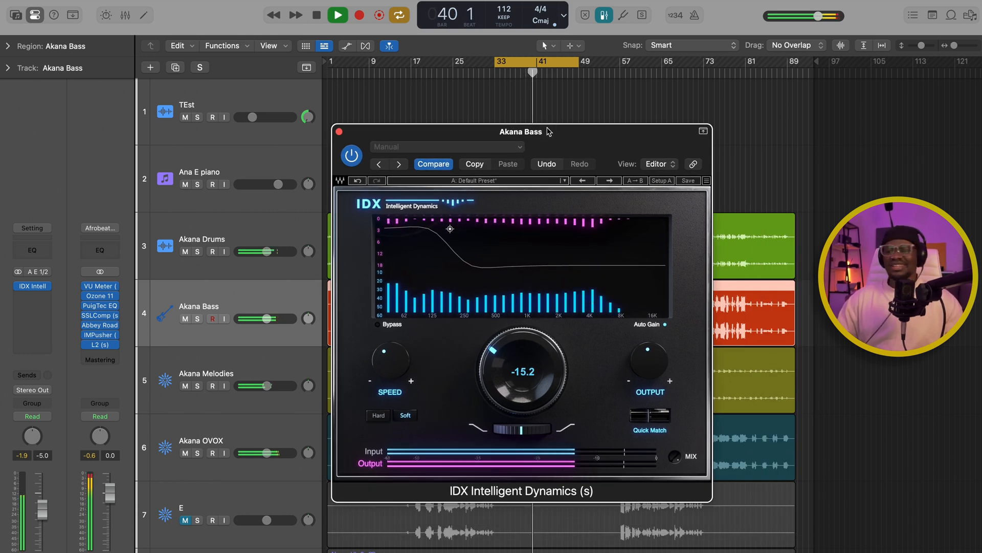
key("space")
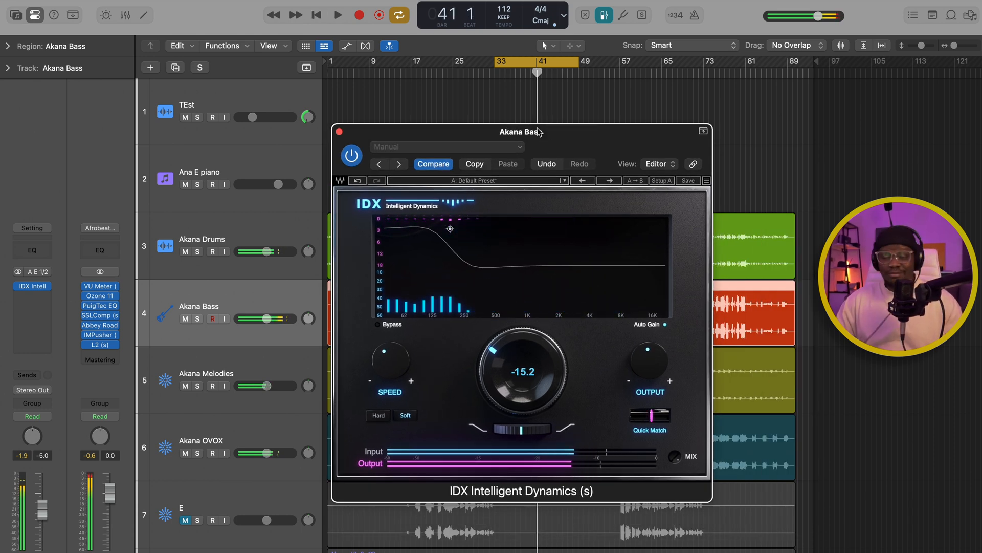
left_click(340, 132)
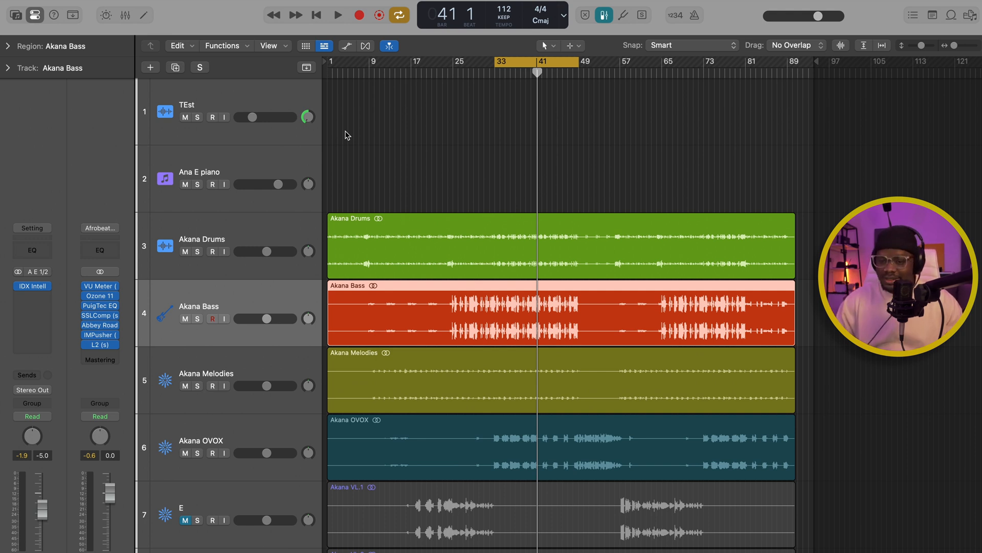
Open the existing IDX Intelligent Dynamics on the Akana Melodies track and play the mix.
scroll(358, 281, "down", 1)
key("space")
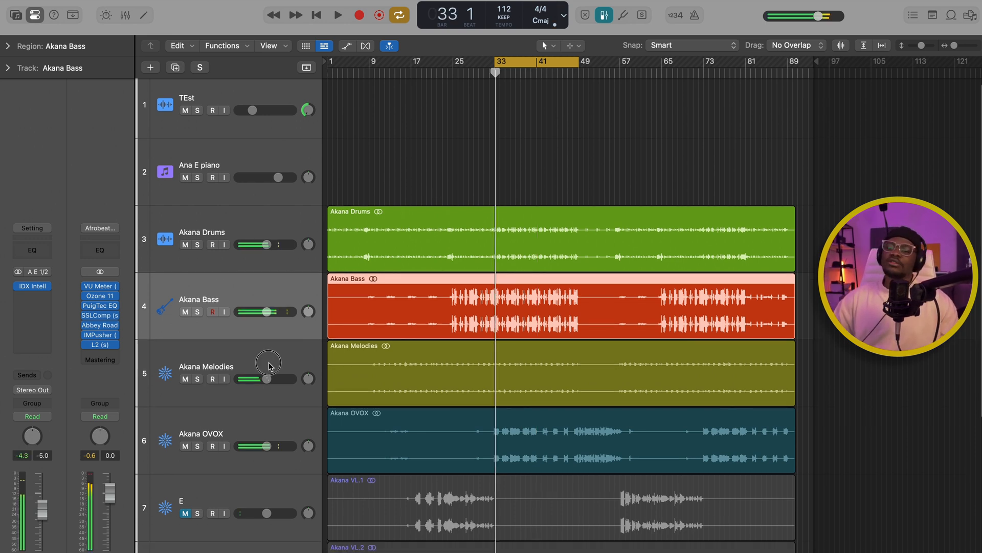
left_click(269, 365)
left_click(42, 286)
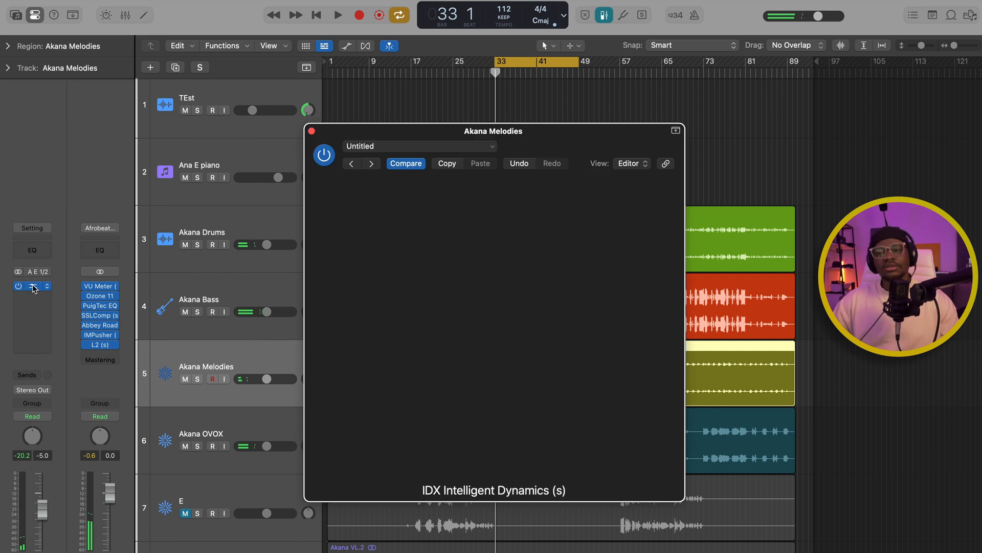
key("space")
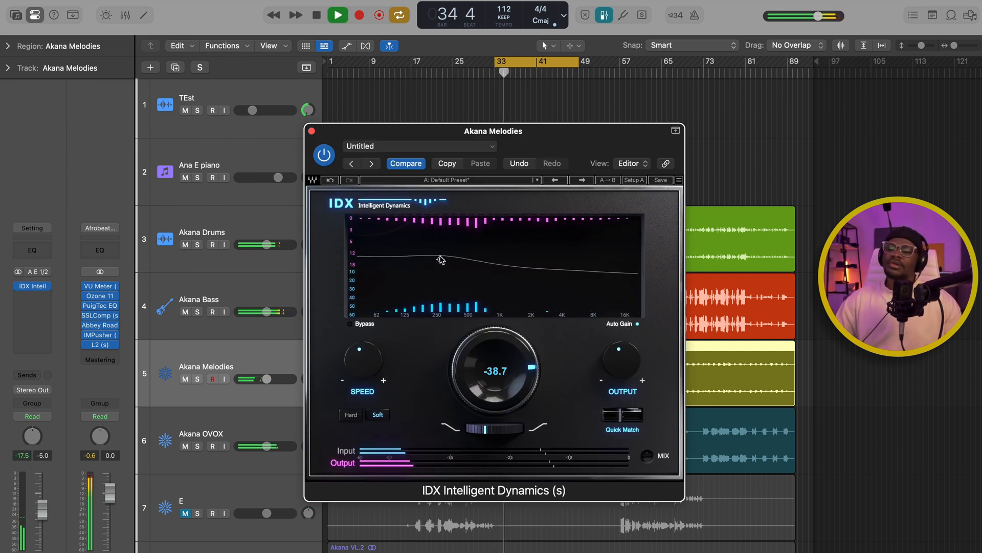
Solo Akana Melodies, dip its IDX curve at about 140 Hz with the tilt towards the highs, and set the main dynamics knob to -34.0.
left_click(197, 379)
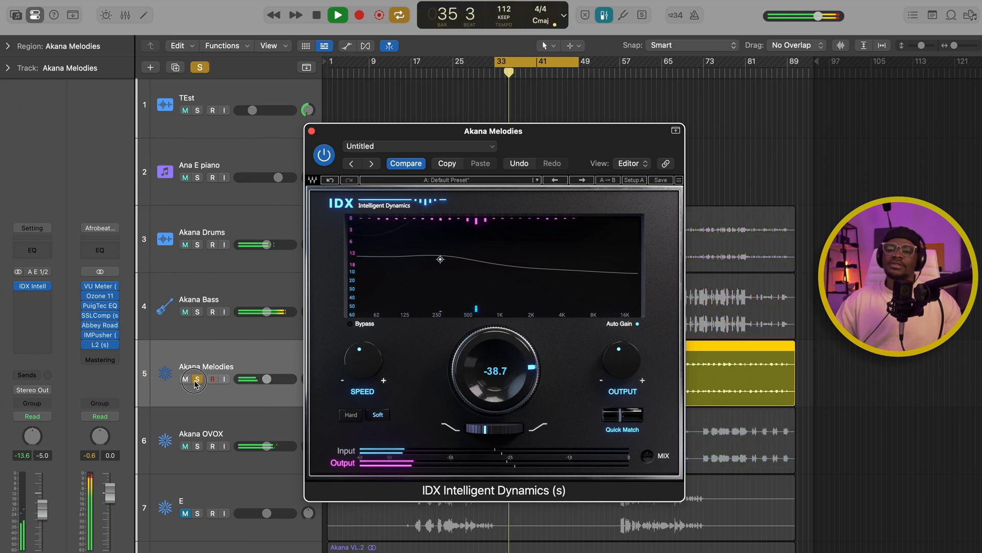
left_click_drag(441, 262, 411, 285)
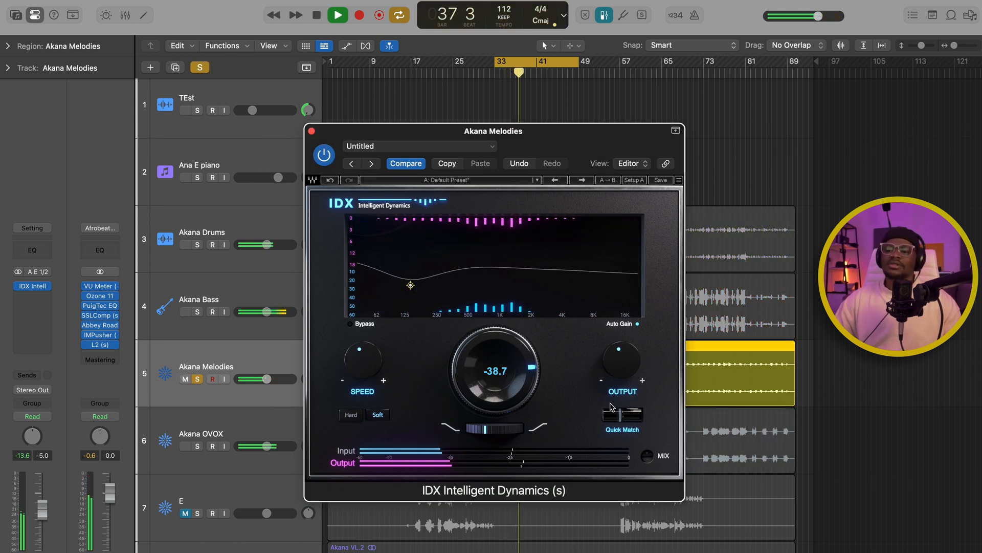
left_click_drag(485, 429, 504, 429)
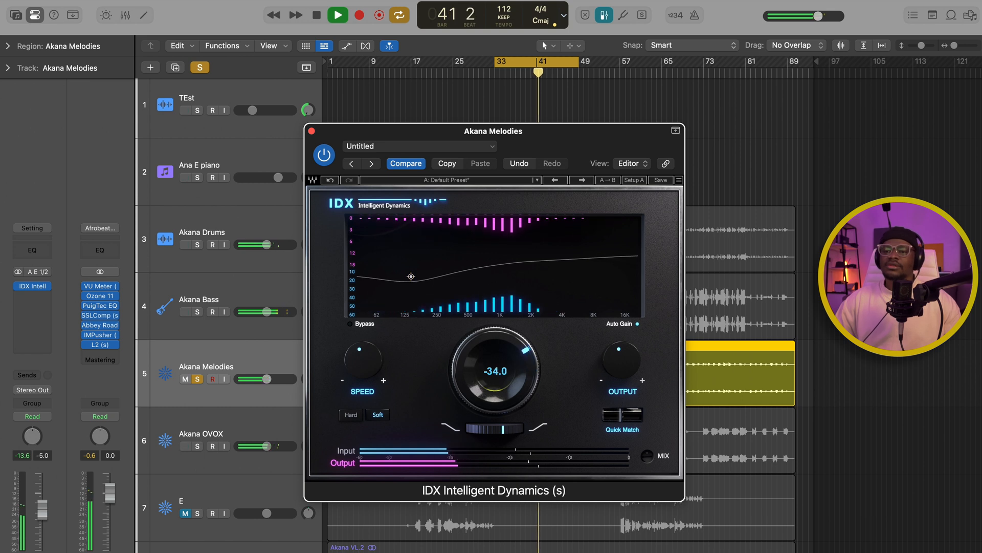
Compare the melodies with IDX bypassed and enabled, and close its window with the track unsoloed.
left_click(327, 158)
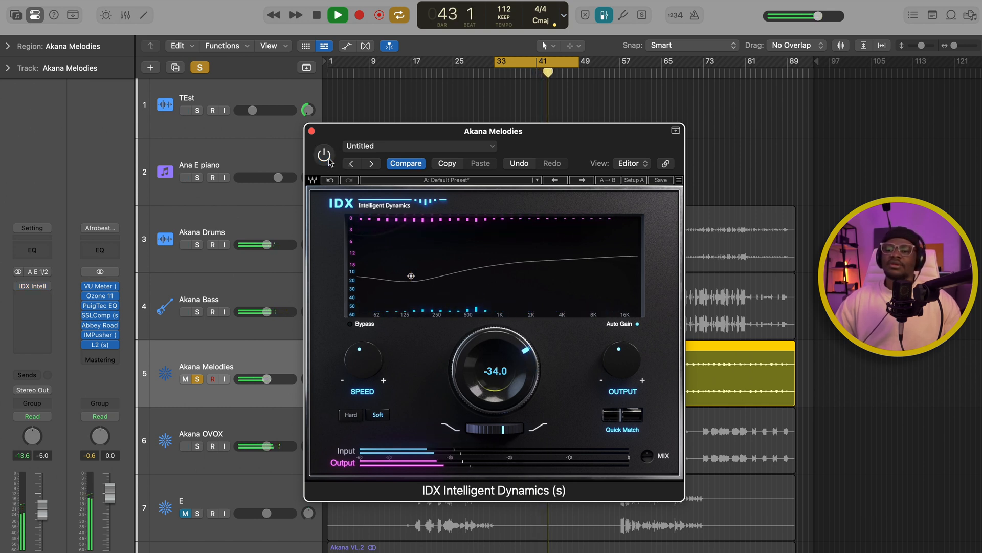
left_click(324, 155)
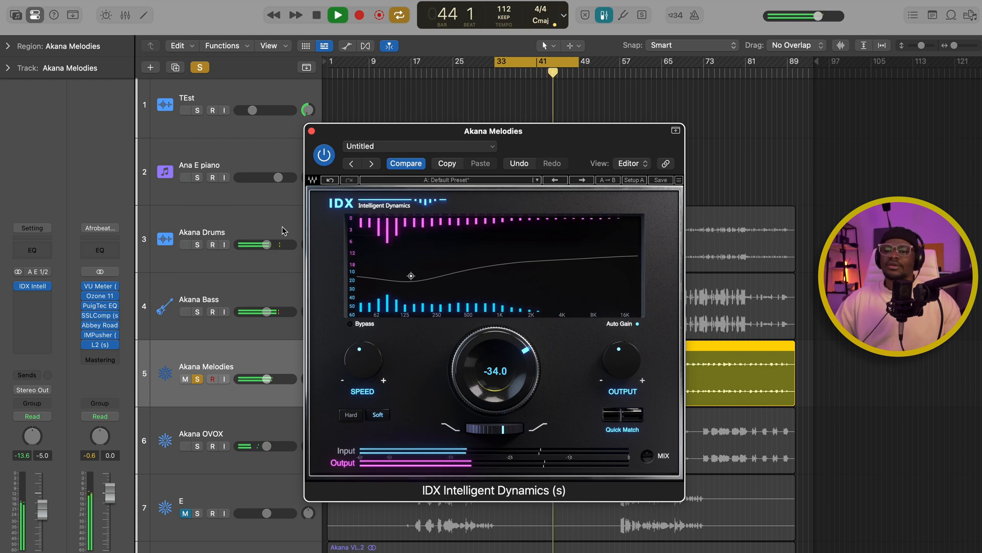
key("space")
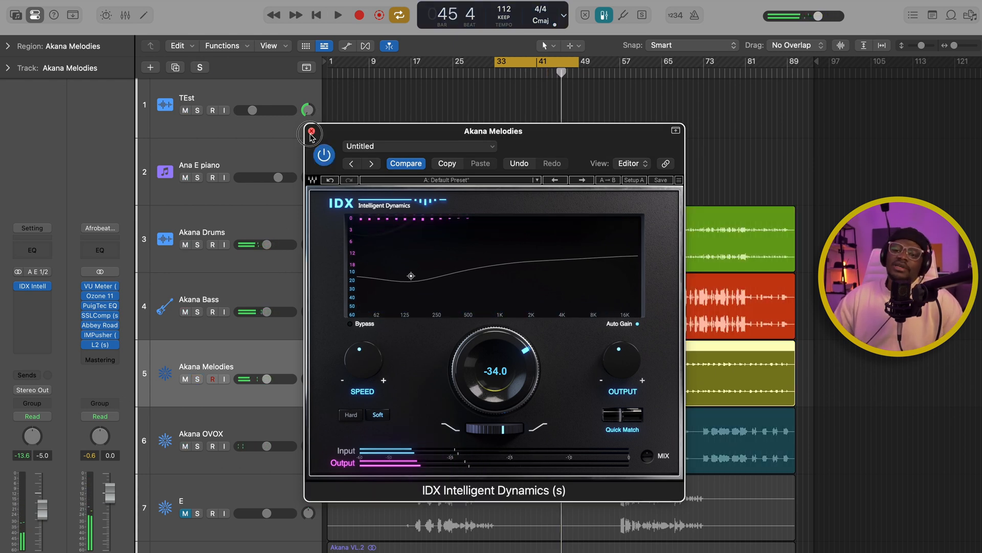
left_click(311, 130)
Replace the SSLComp on the Afrobeat master channel with IDX Intelligent Dynamics and play the mix through it.
scroll(205, 256, "down", 5)
key("Down")
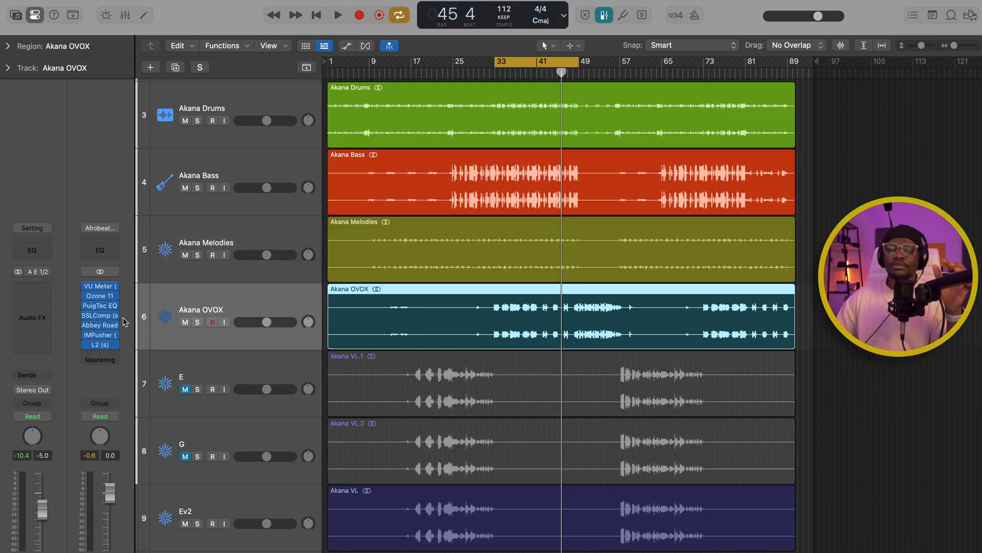
left_click(116, 315)
left_click(169, 353)
key("space")
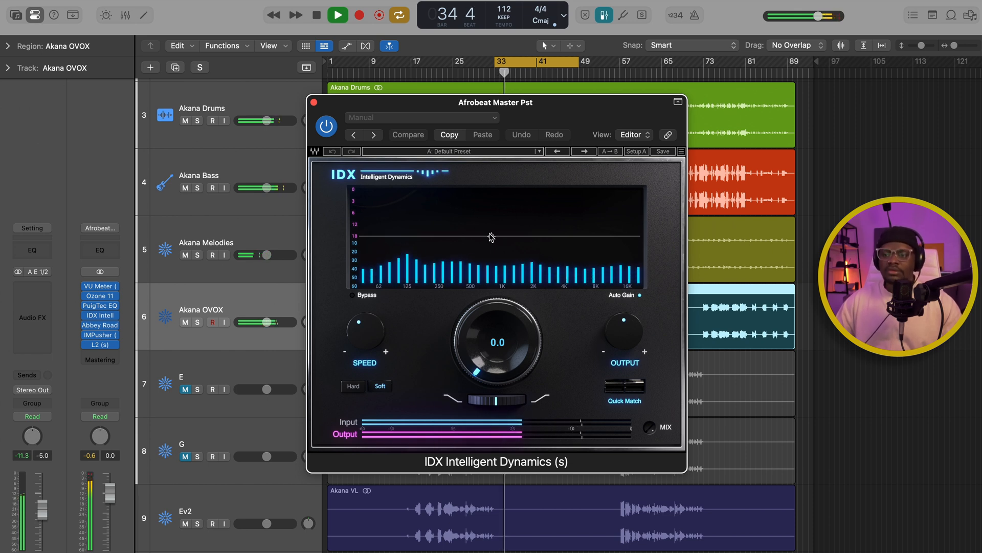
key("space")
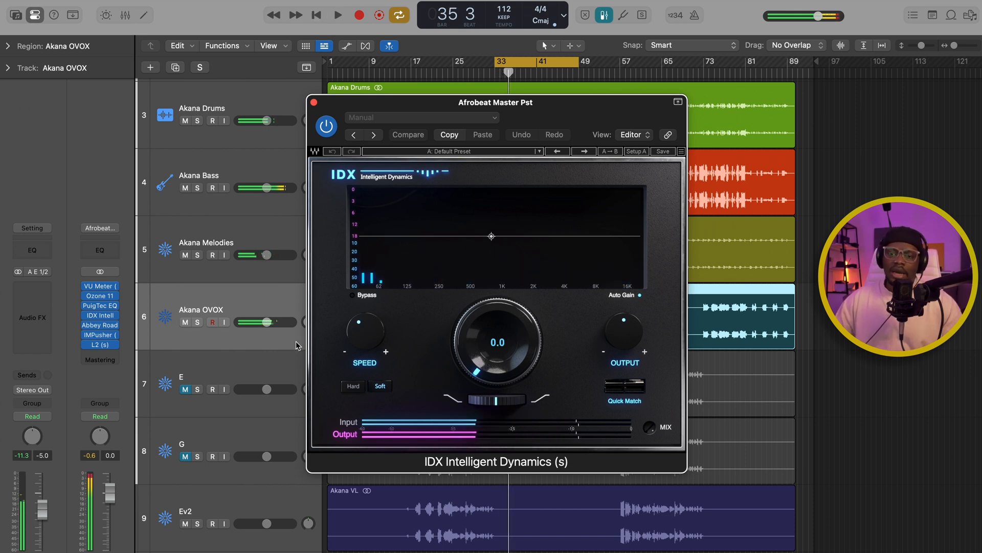
Raise the master IDX curve's low end with its node at about 250 Hz, and set the main dynamics knob to -18.3 during playback.
left_click_drag(358, 330, 357, 335)
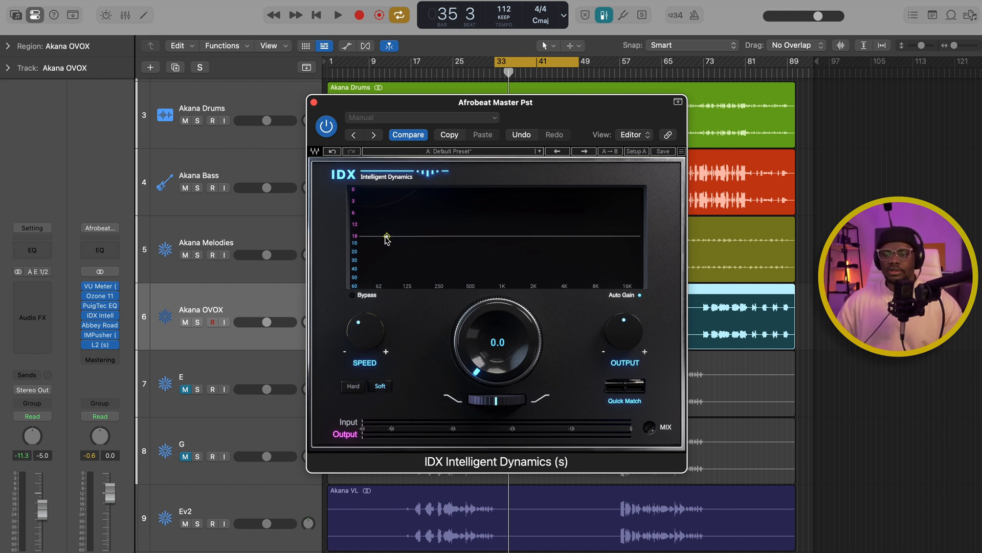
left_click_drag(397, 229, 443, 192)
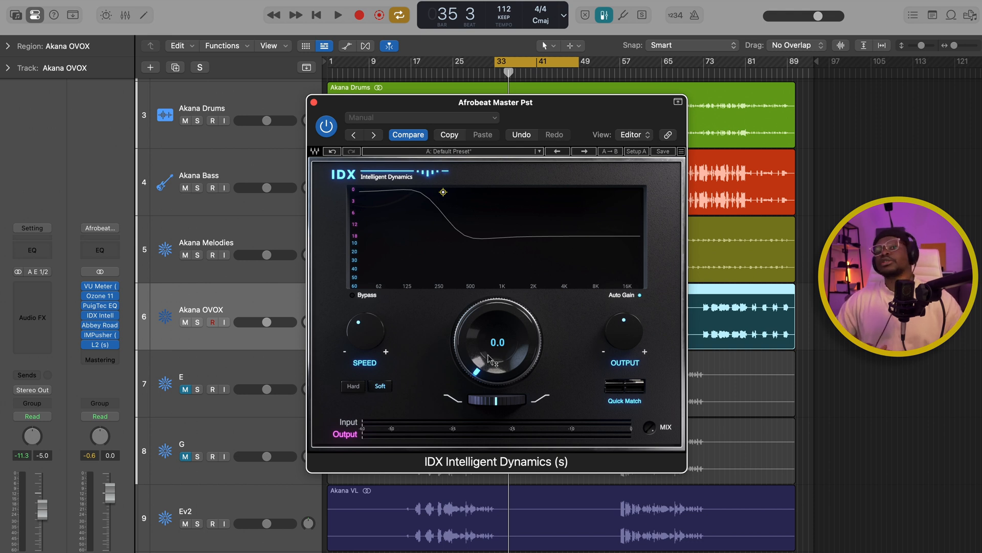
key("space")
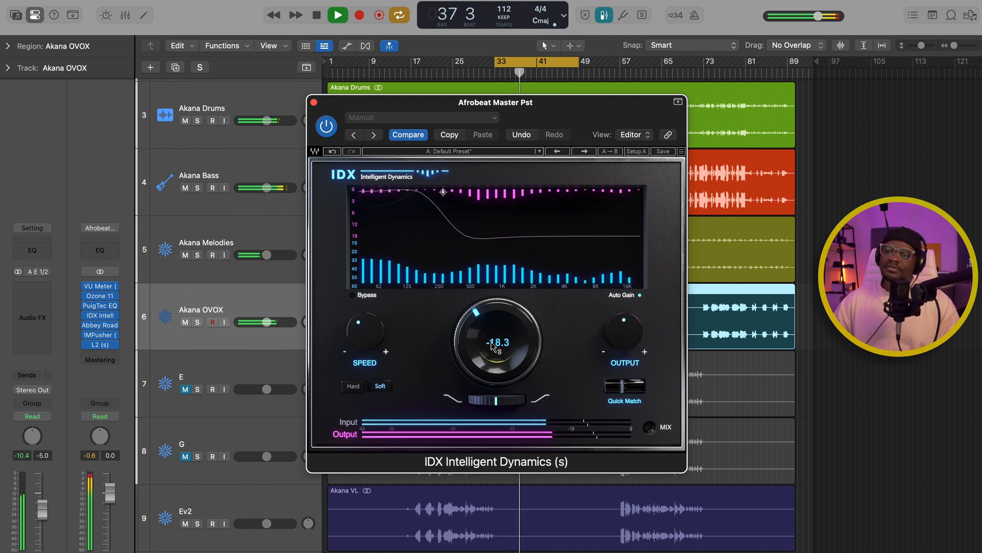
key("space")
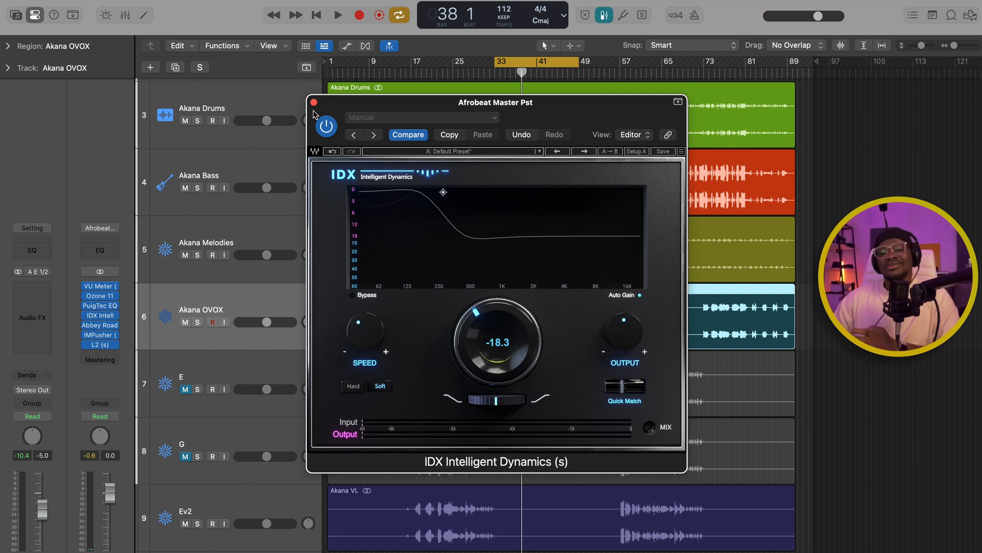
Set the master IDX's main dynamics knob to -16.0 while playing the mix, and close its window.
key("space")
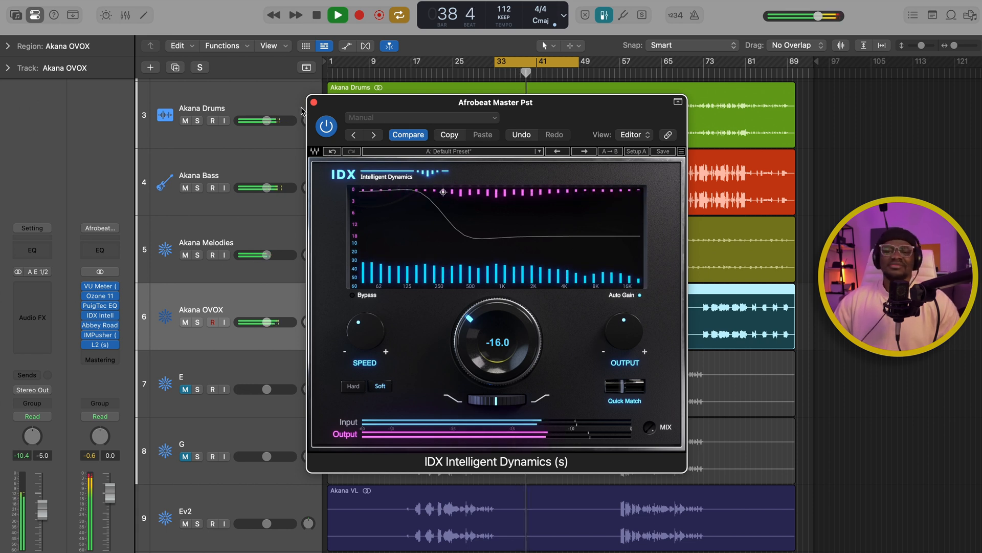
key("space")
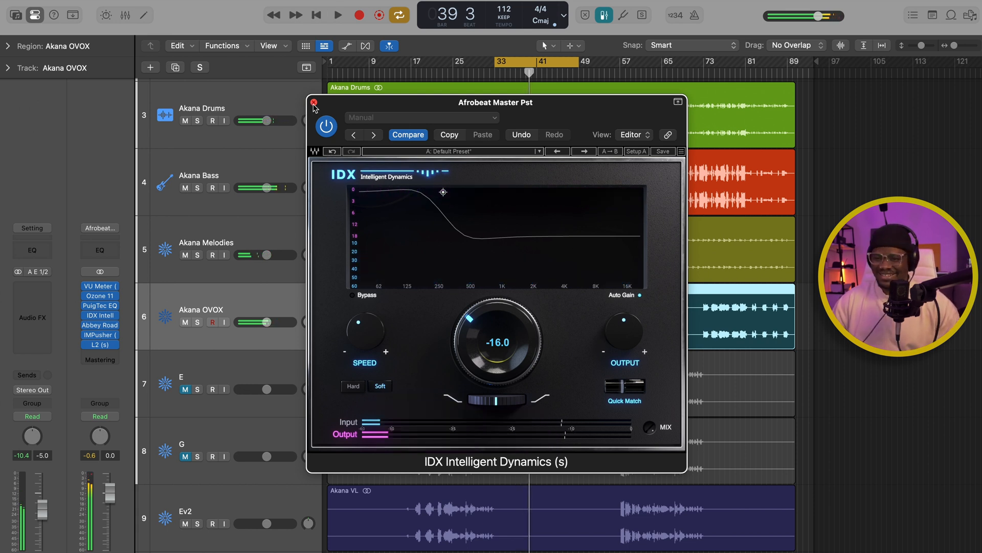
left_click(314, 102)
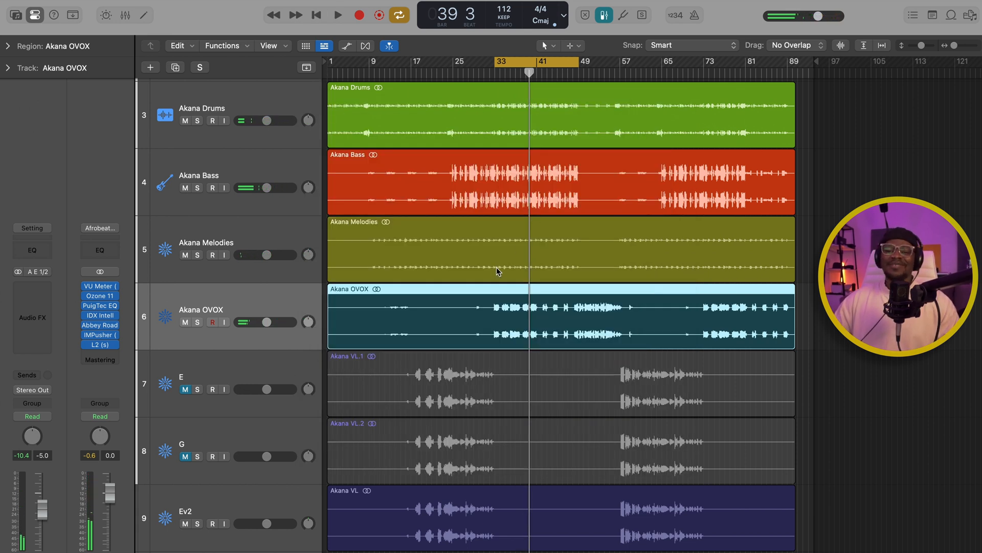
Play the vocal section from bar 17 and insert IDX LIVE Intelligent Dynamics after the CLA-2A on the BM Waves LEAD Vox bus.
scroll(478, 269, "up", 3)
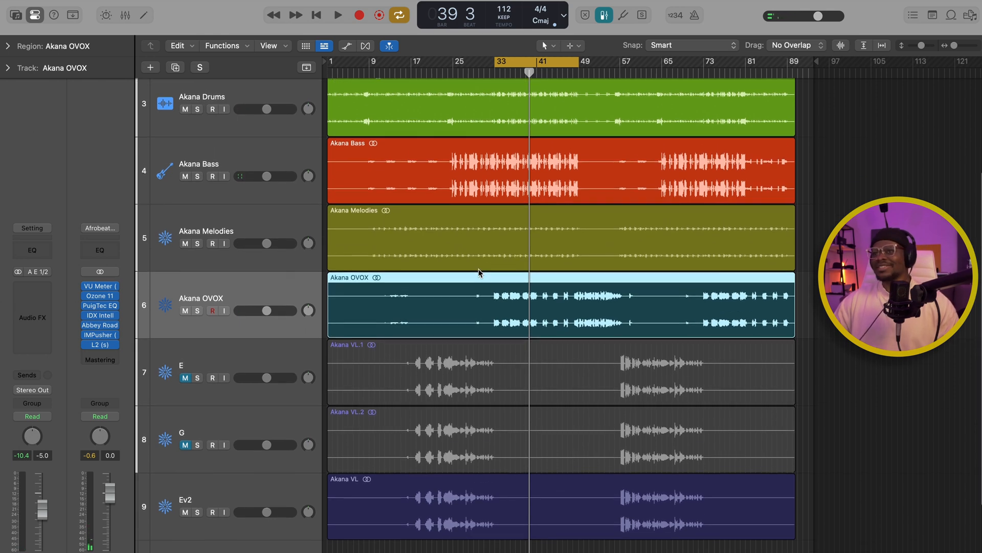
scroll(479, 273, "down", 4)
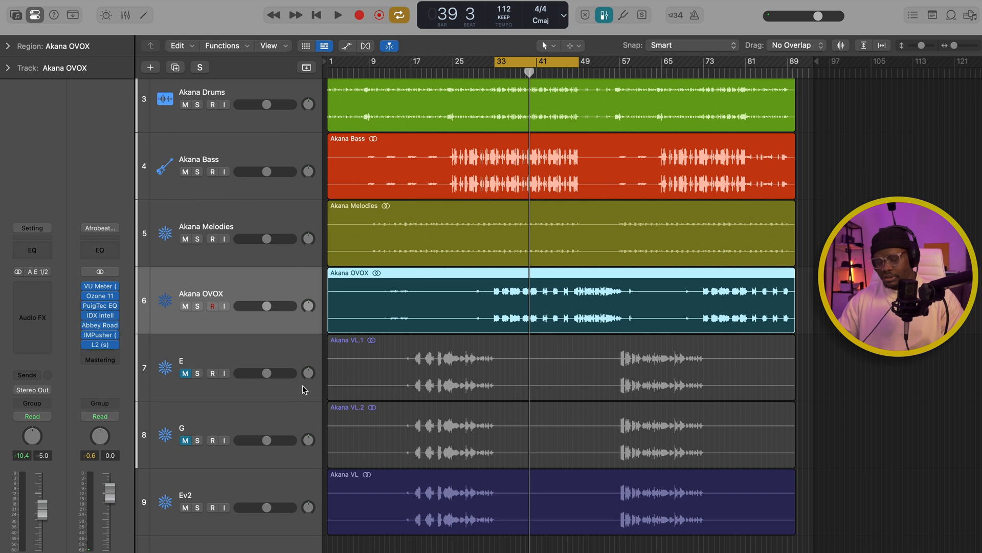
left_click(41, 291)
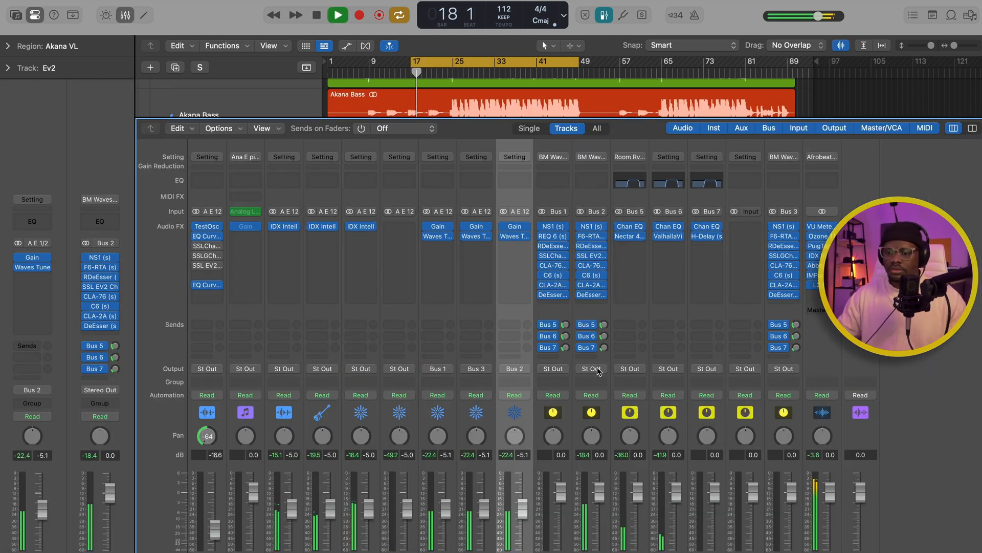
key("space")
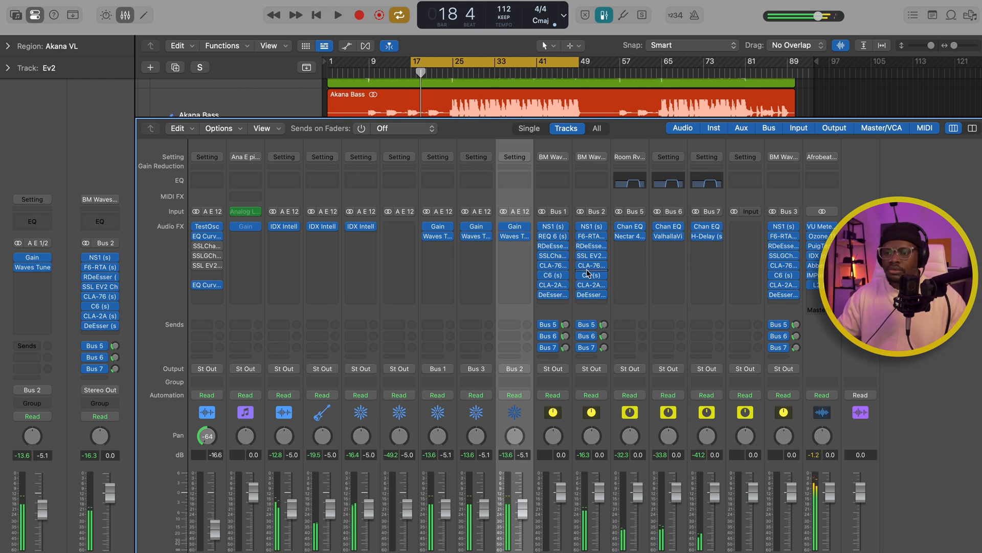
left_click(603, 285)
left_click(607, 286)
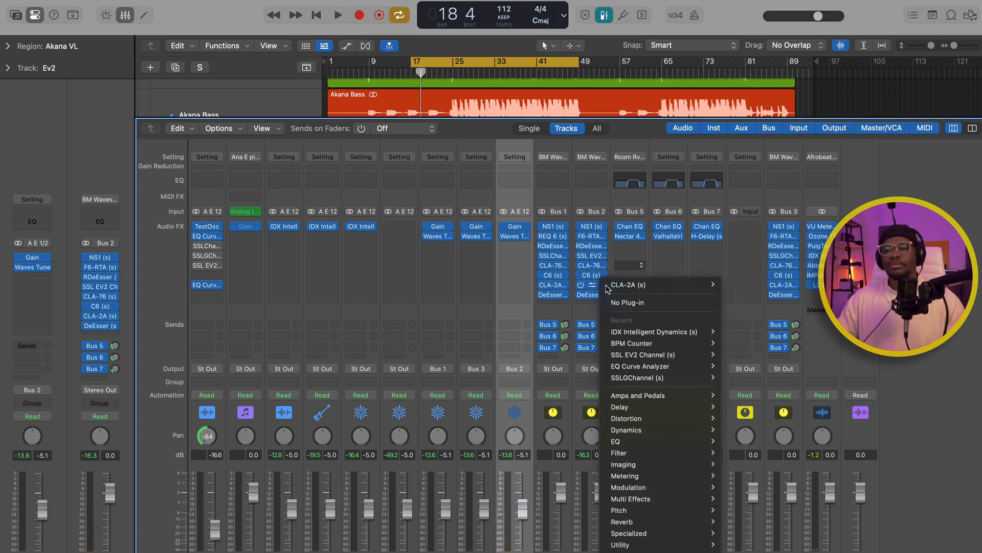
mouse_move(660, 550)
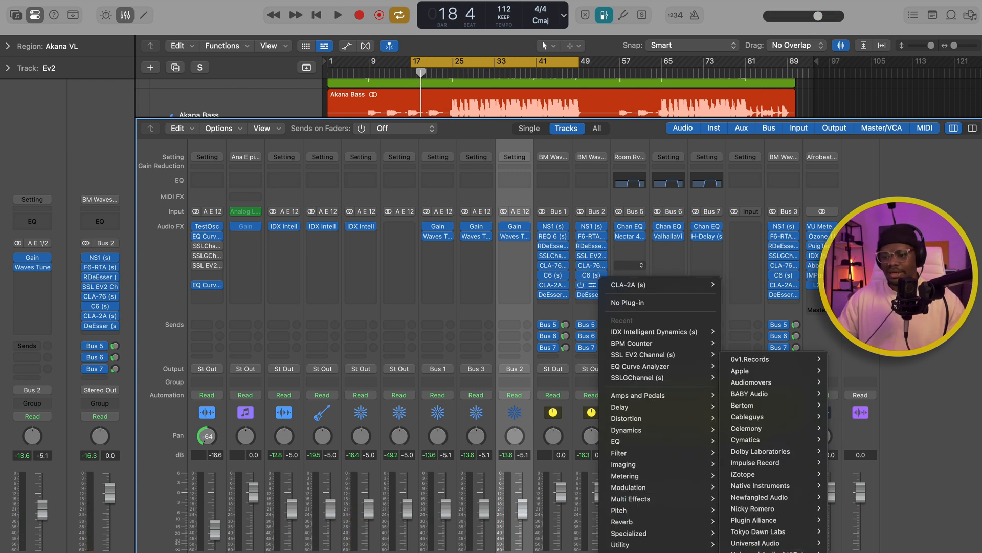
left_click(654, 332)
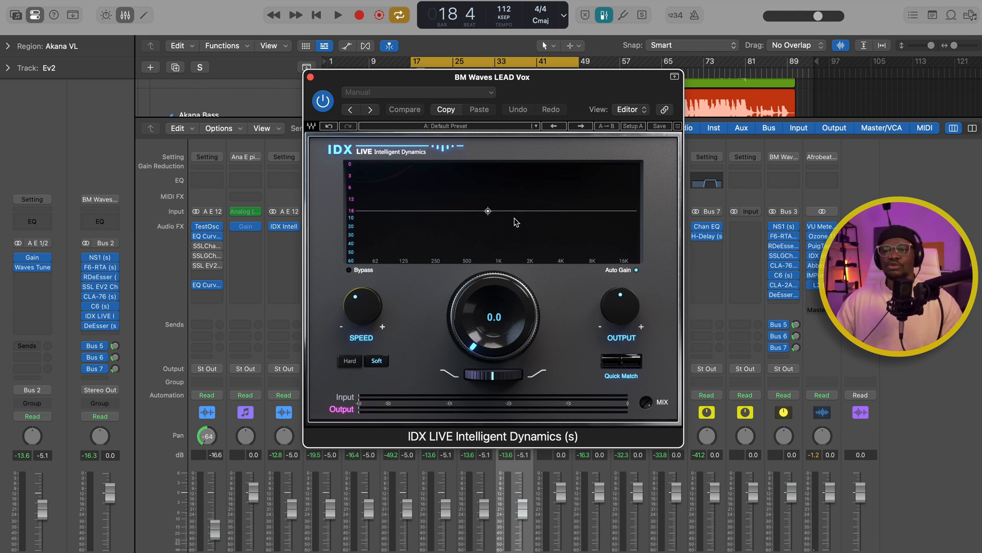
Set the lead vocal IDX LIVE's main dynamics knob to -15.0 while playing the mix from bar 17.
key("space")
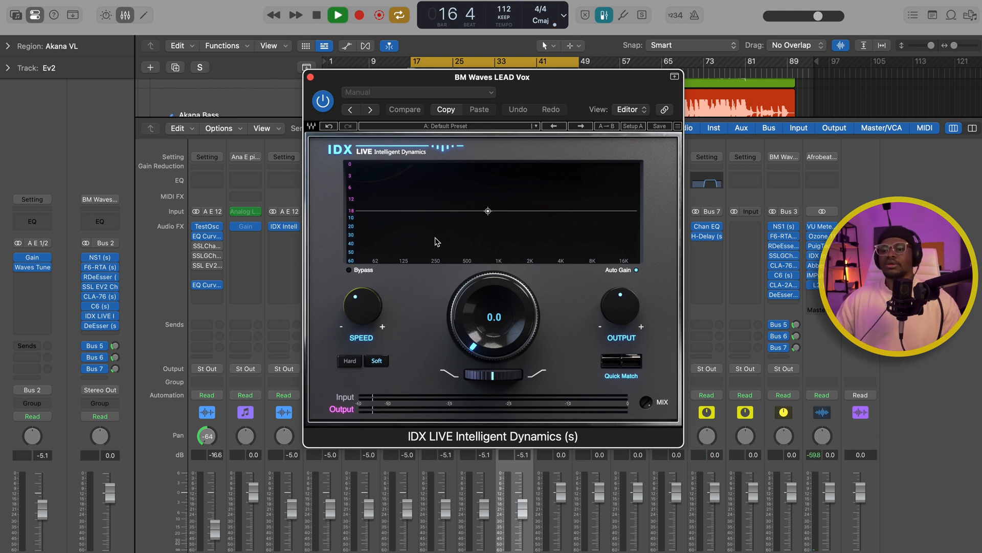
left_click_drag(474, 340, 474, 304)
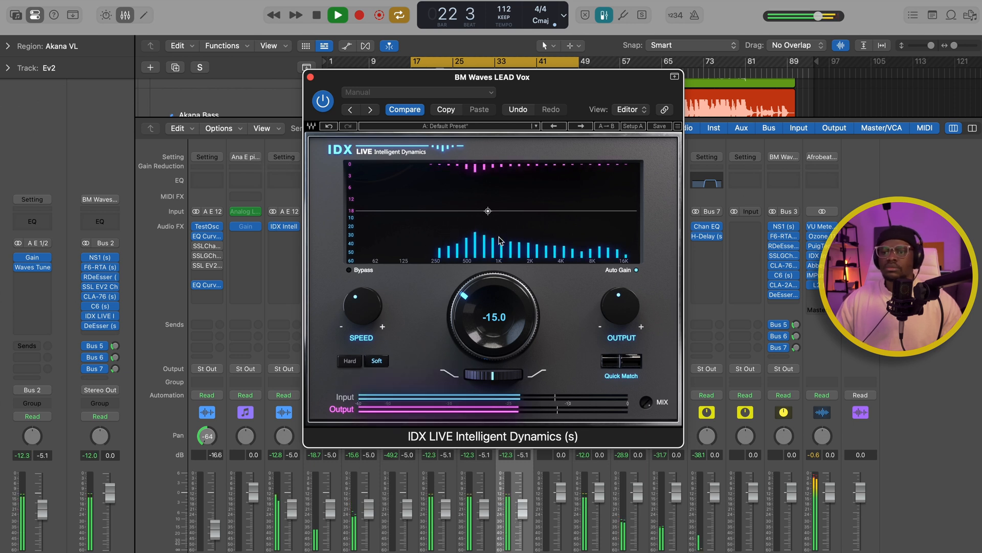
key("space")
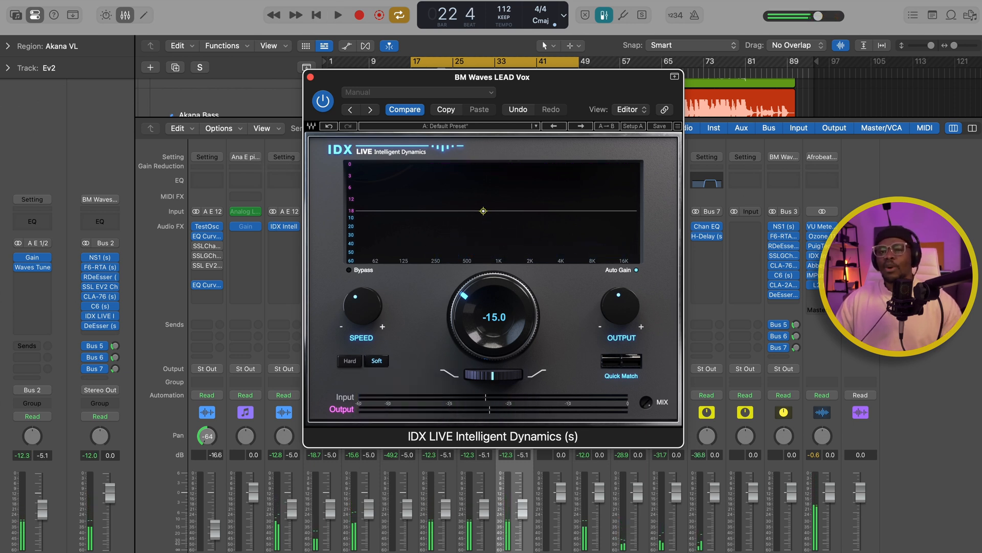
Dip the lead vocal's IDX LIVE curve just above 500 Hz, deepening it while listening to the mix.
left_click_drag(474, 211, 471, 217)
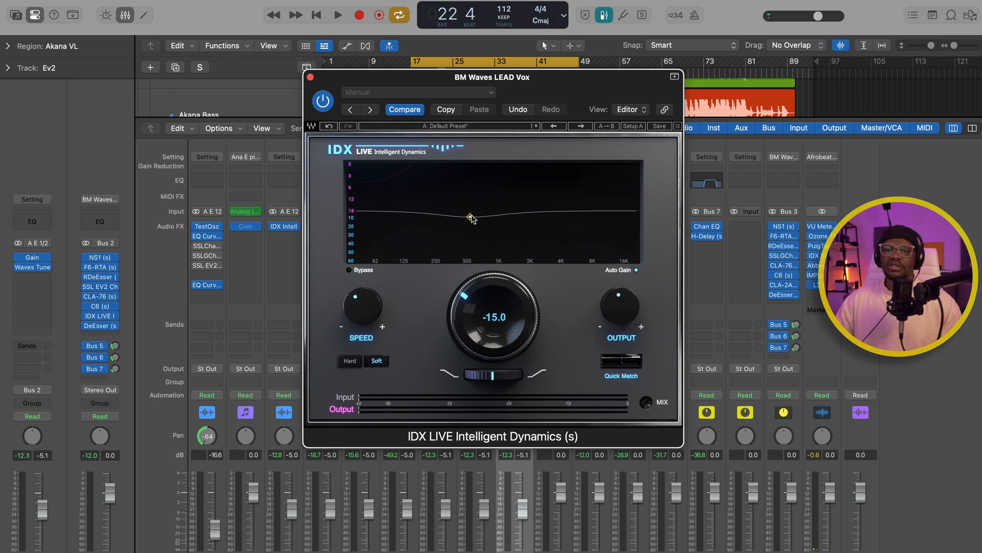
key("space")
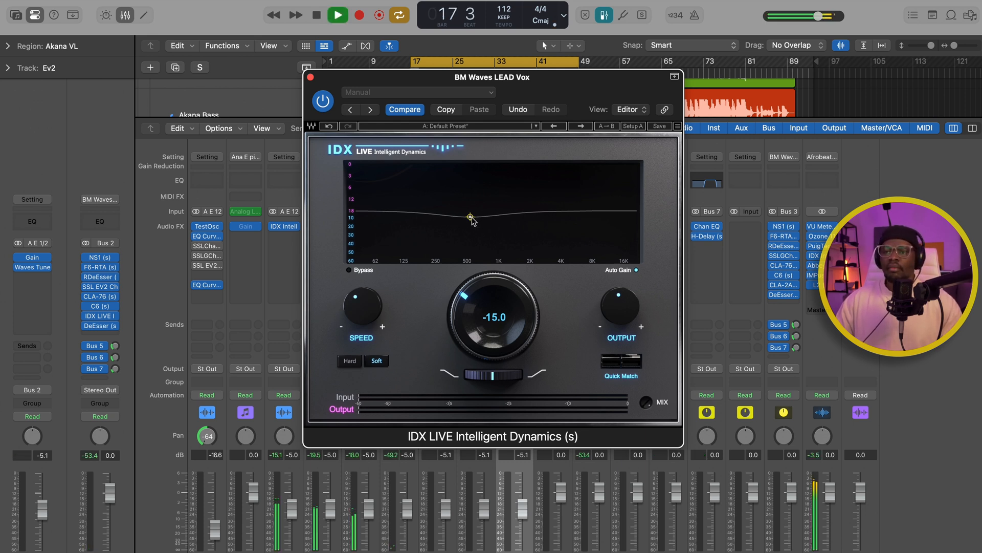
left_click_drag(471, 217, 474, 227)
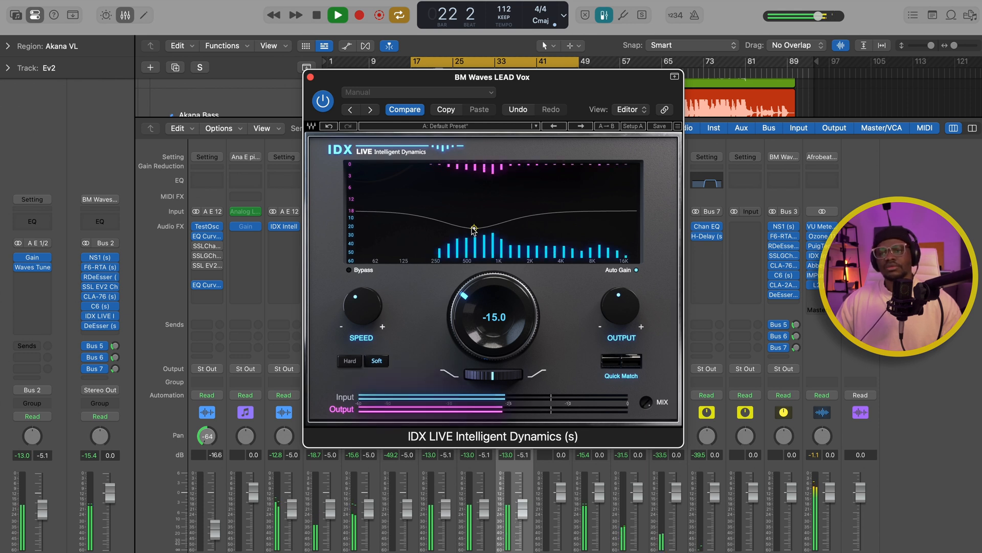
key("space")
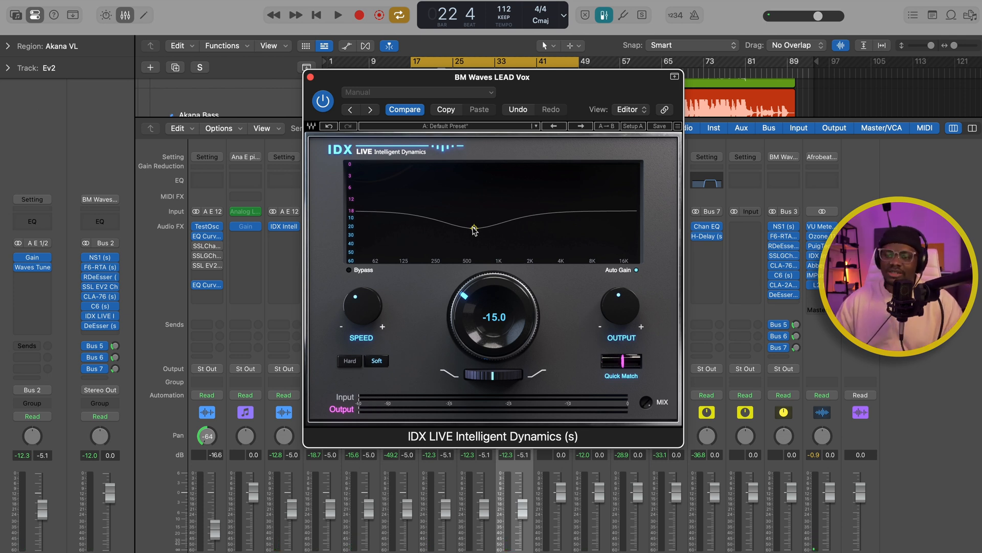
key("space")
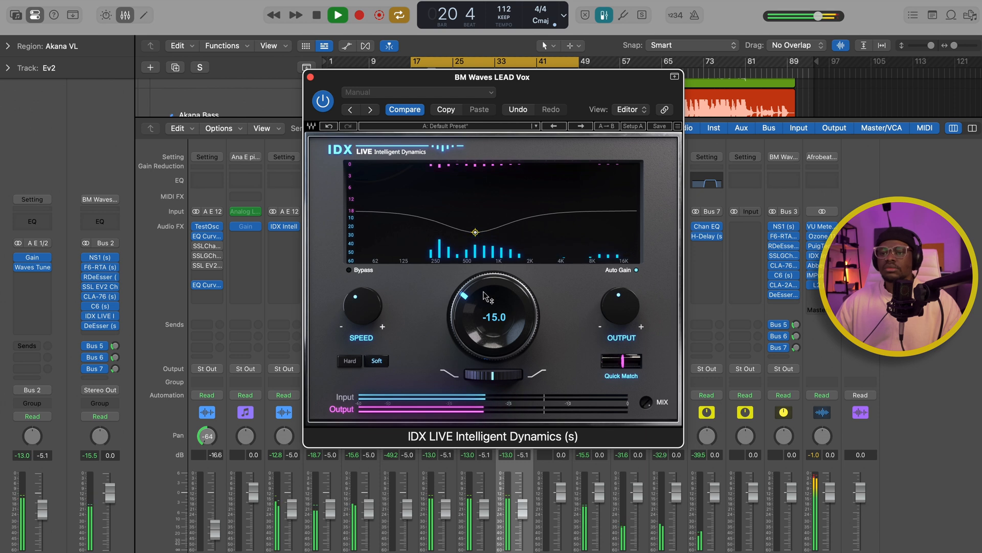
Set the main dynamics knob of the lead vocal's IDX LIVE to -18.0 in small increments while playing the vocal section.
left_click_drag(480, 307, 485, 320)
key("space")
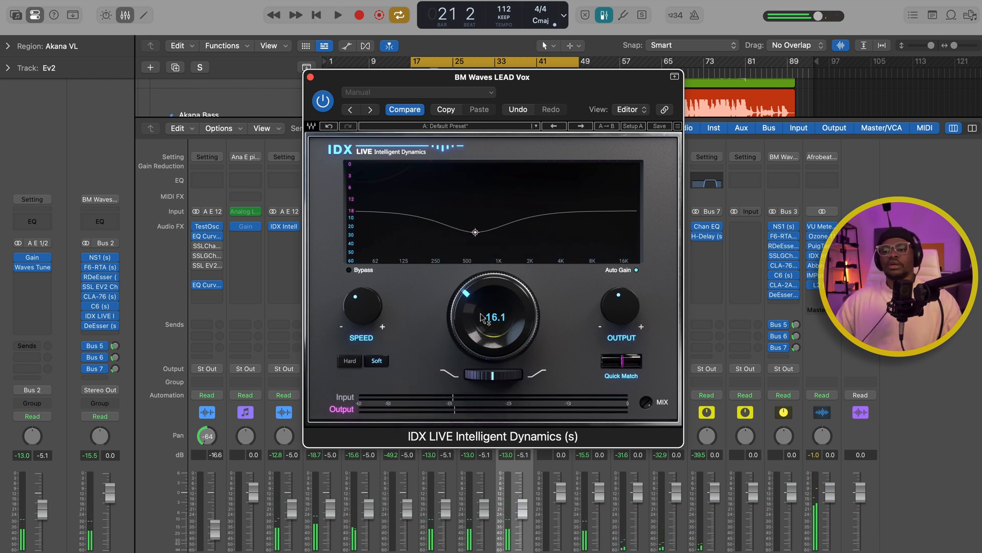
key("space")
left_click_drag(483, 317, 483, 319)
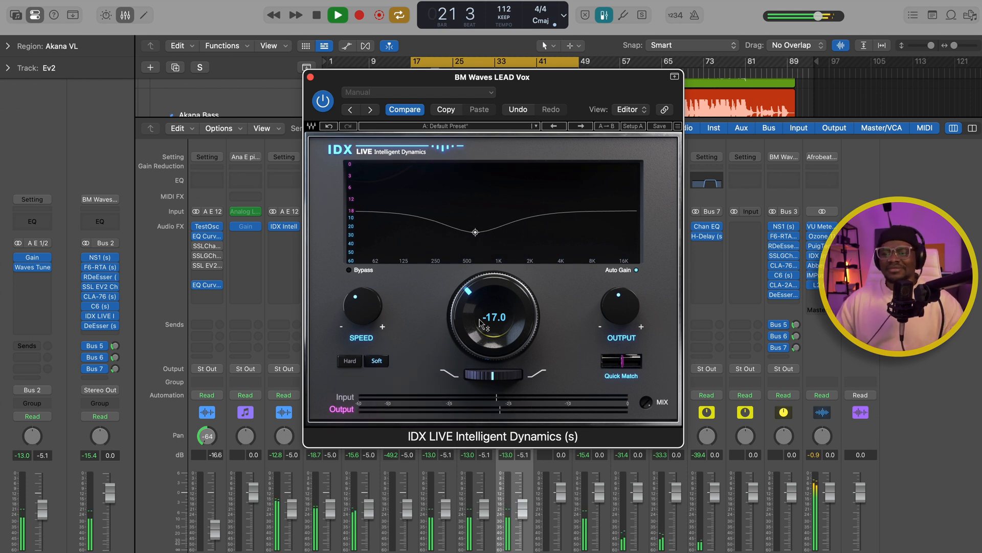
left_click_drag(481, 324, 480, 325)
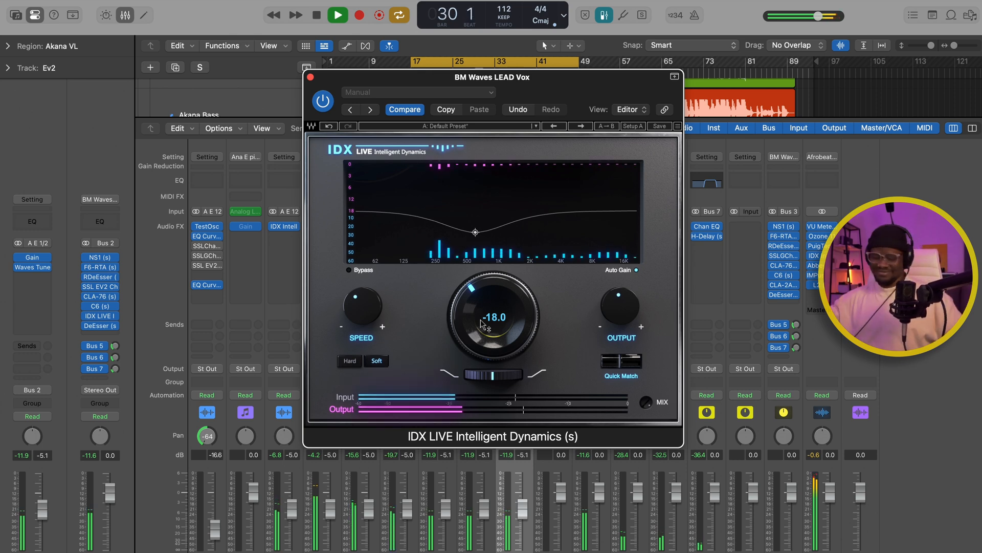
key("space")
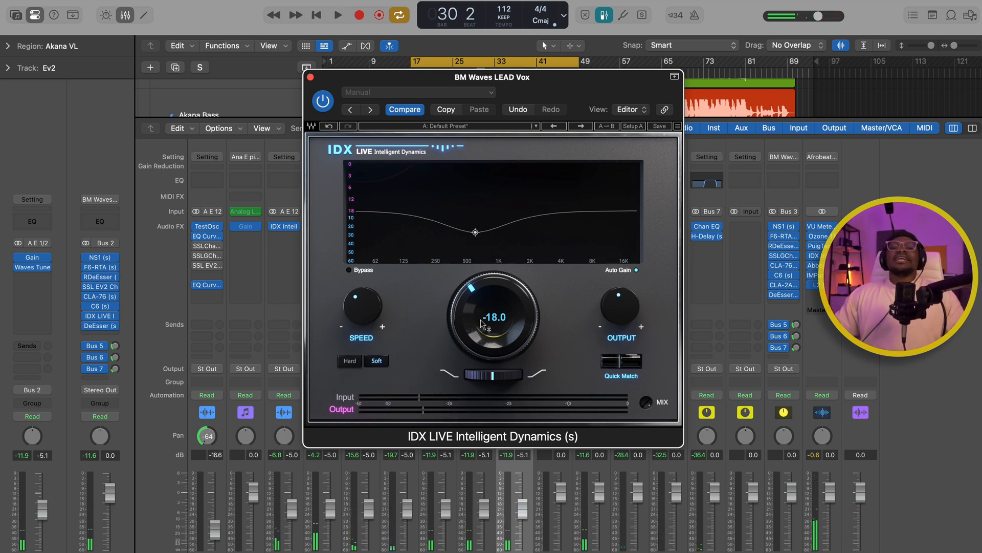